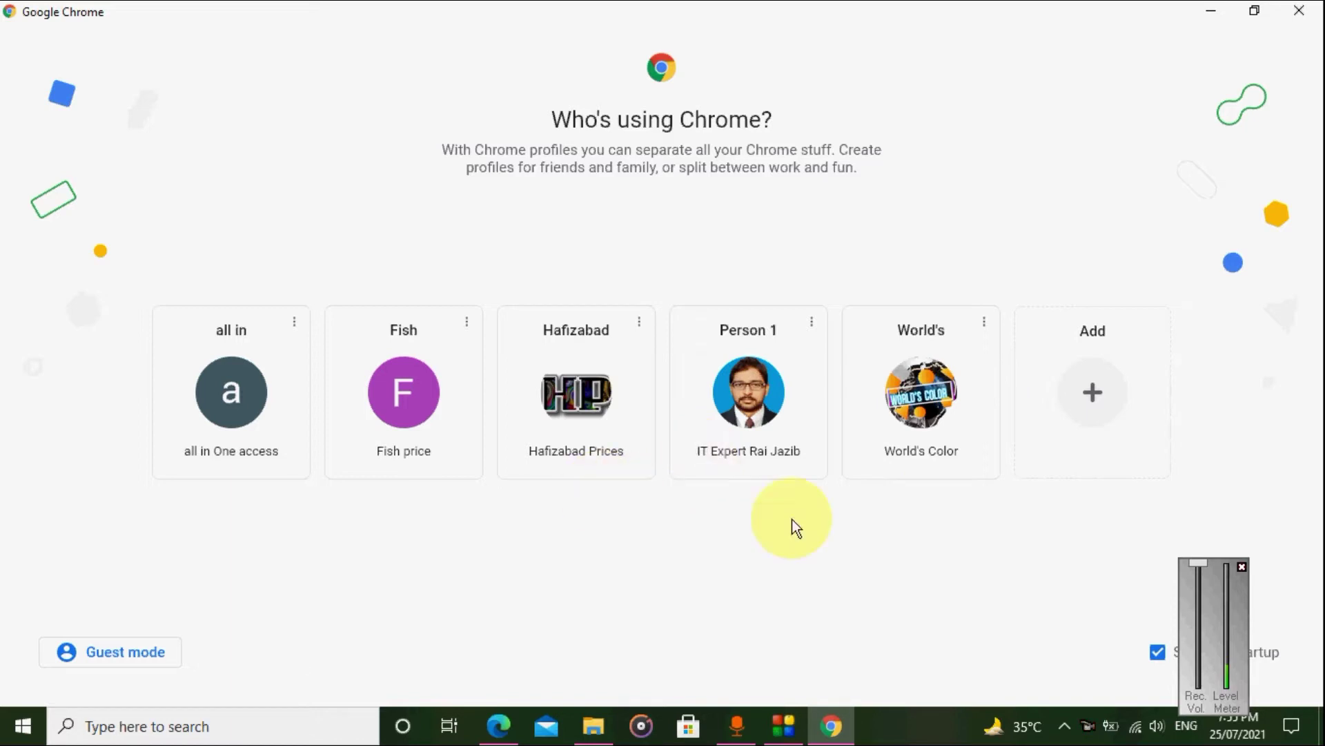
- Open the World's Color browser profile and load the router's admin page at 192.168.0.1
left_click(873, 435)
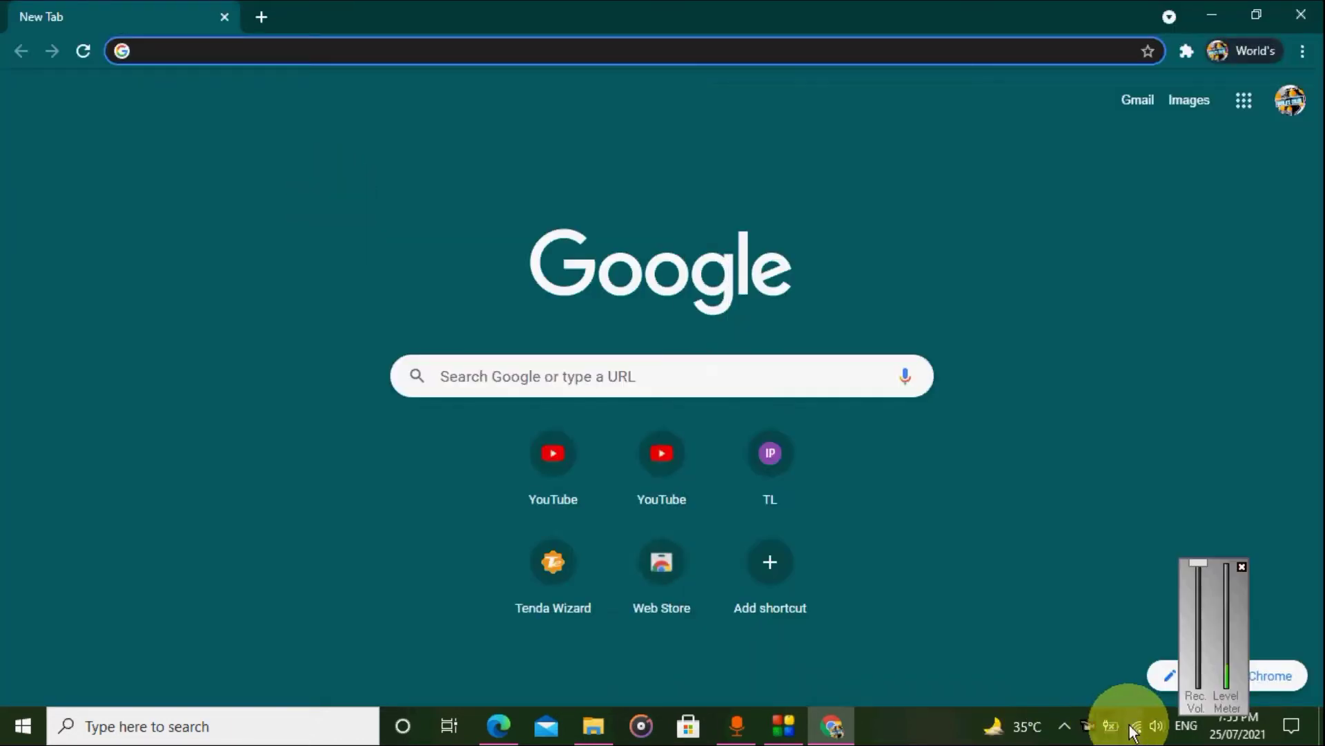
left_click(1134, 726)
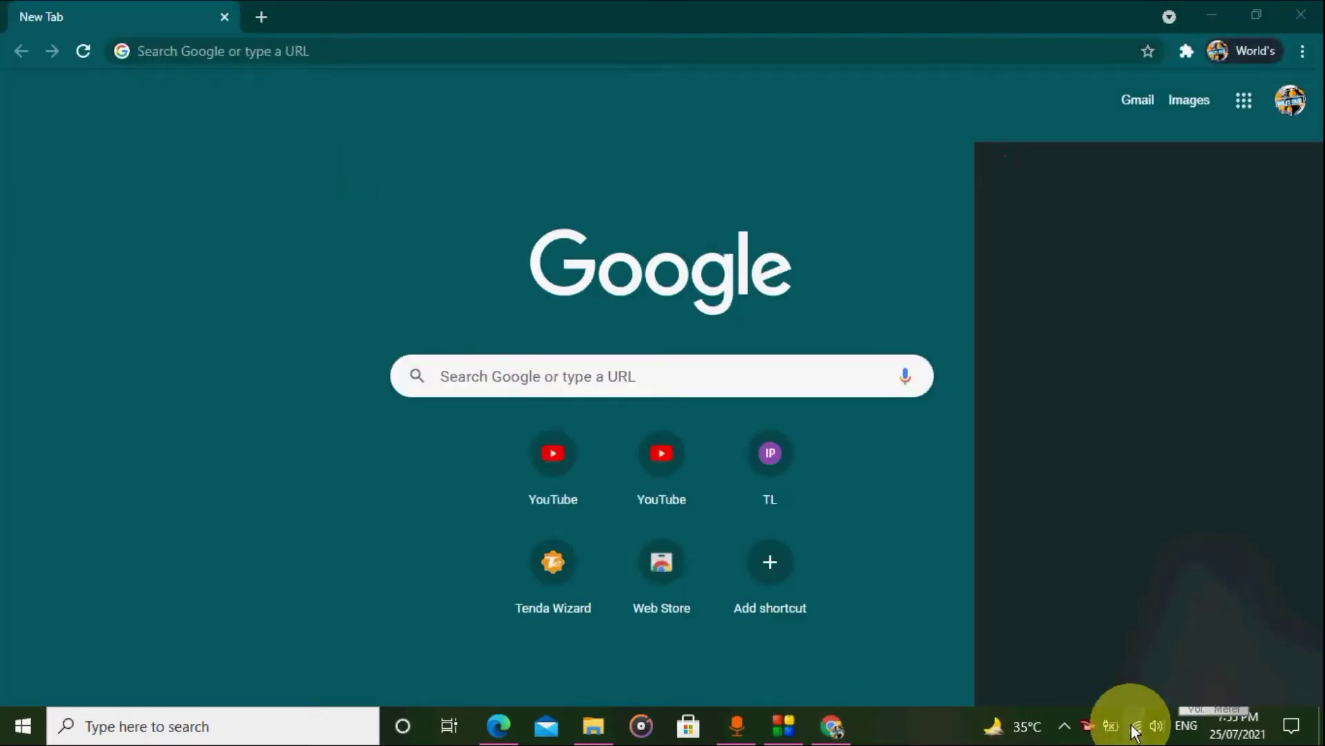
left_click(944, 733)
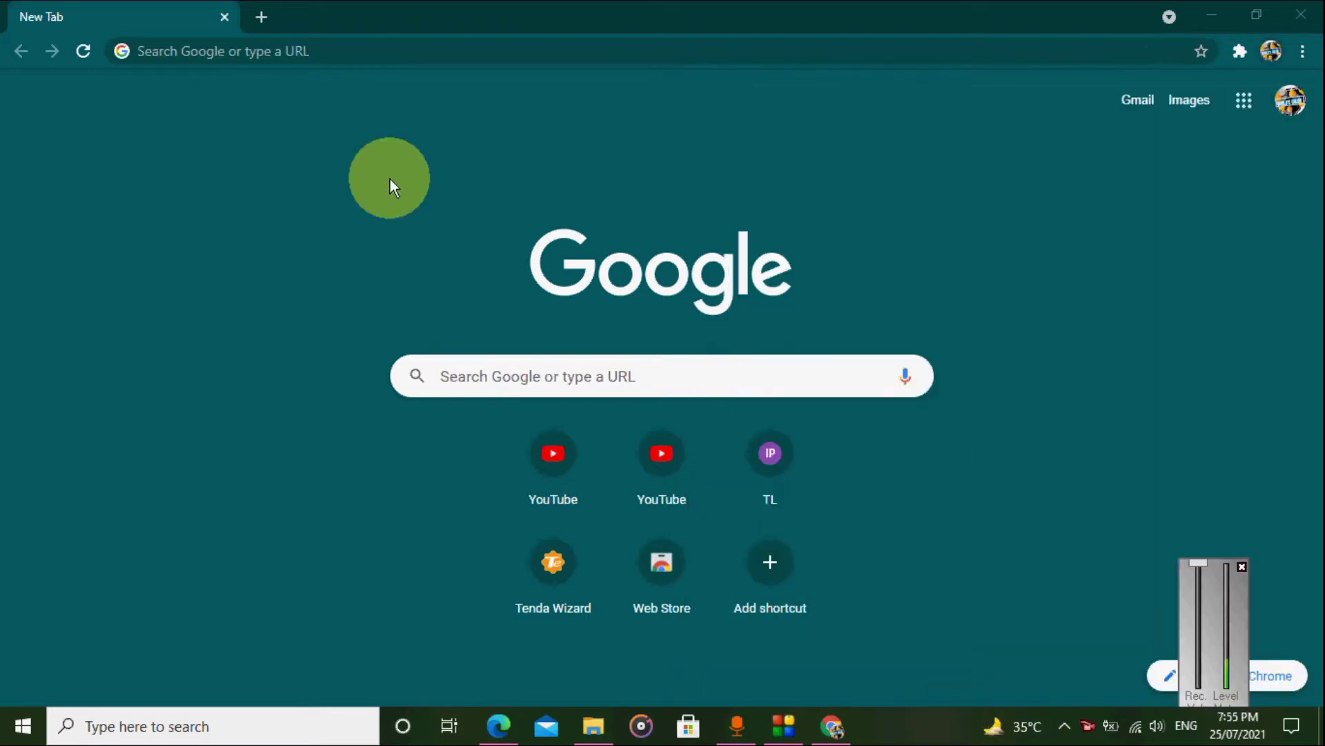
left_click(317, 56)
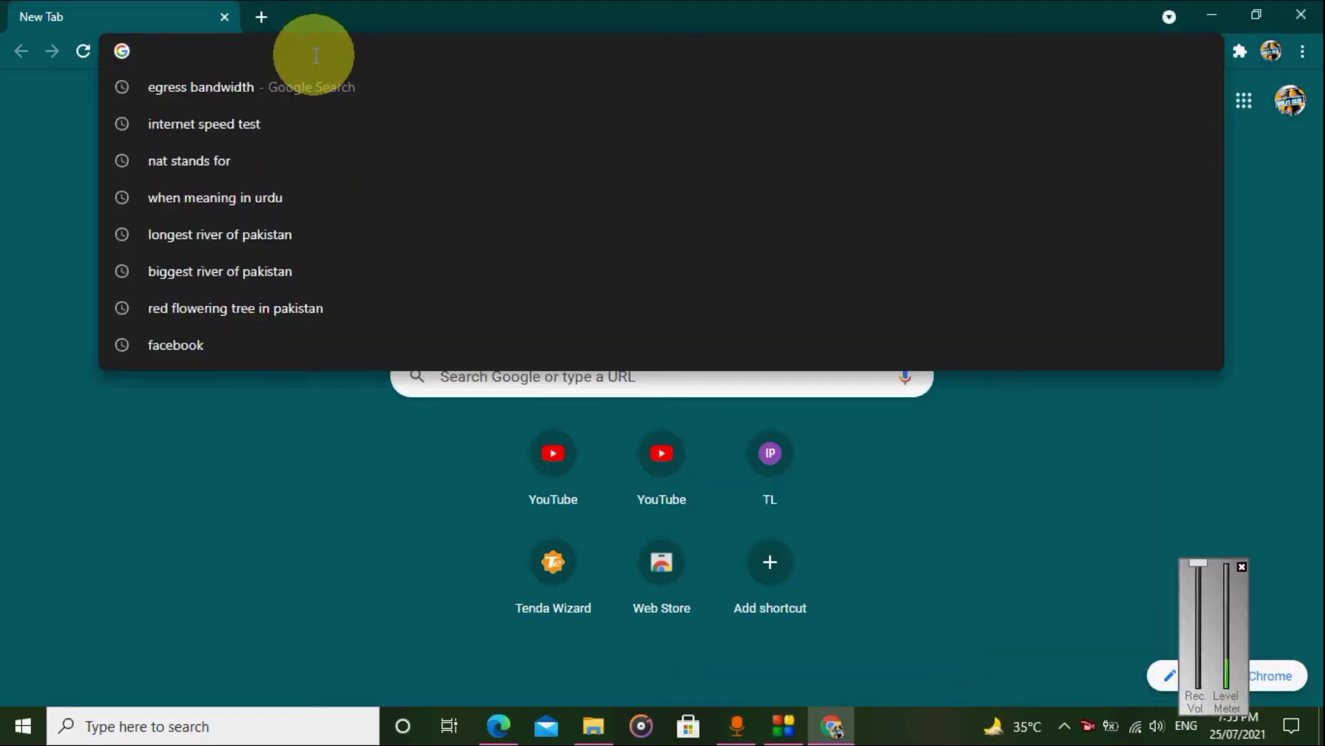
type("192.168.0.1")
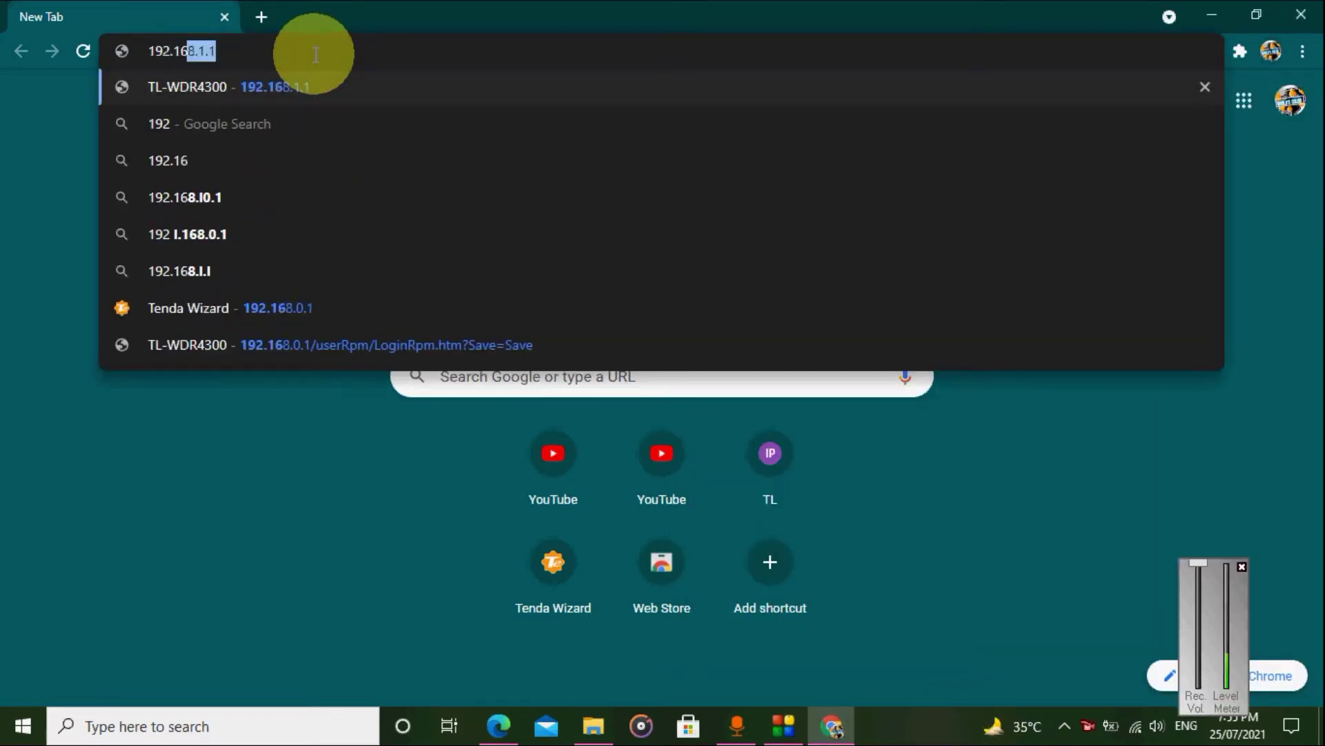
key("Return")
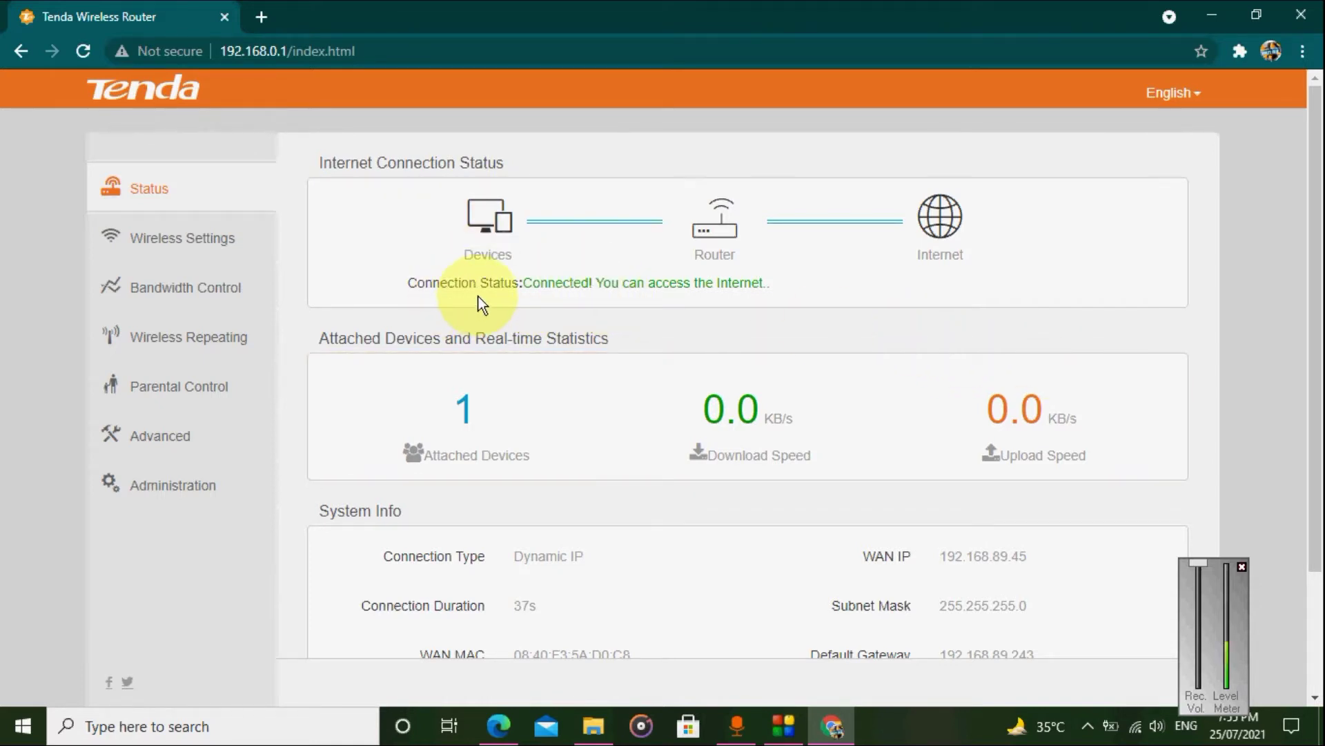
- Load YouTube in a new tab and return to the router's Status page to check the real-time speeds
scroll(479, 295, "down", 3)
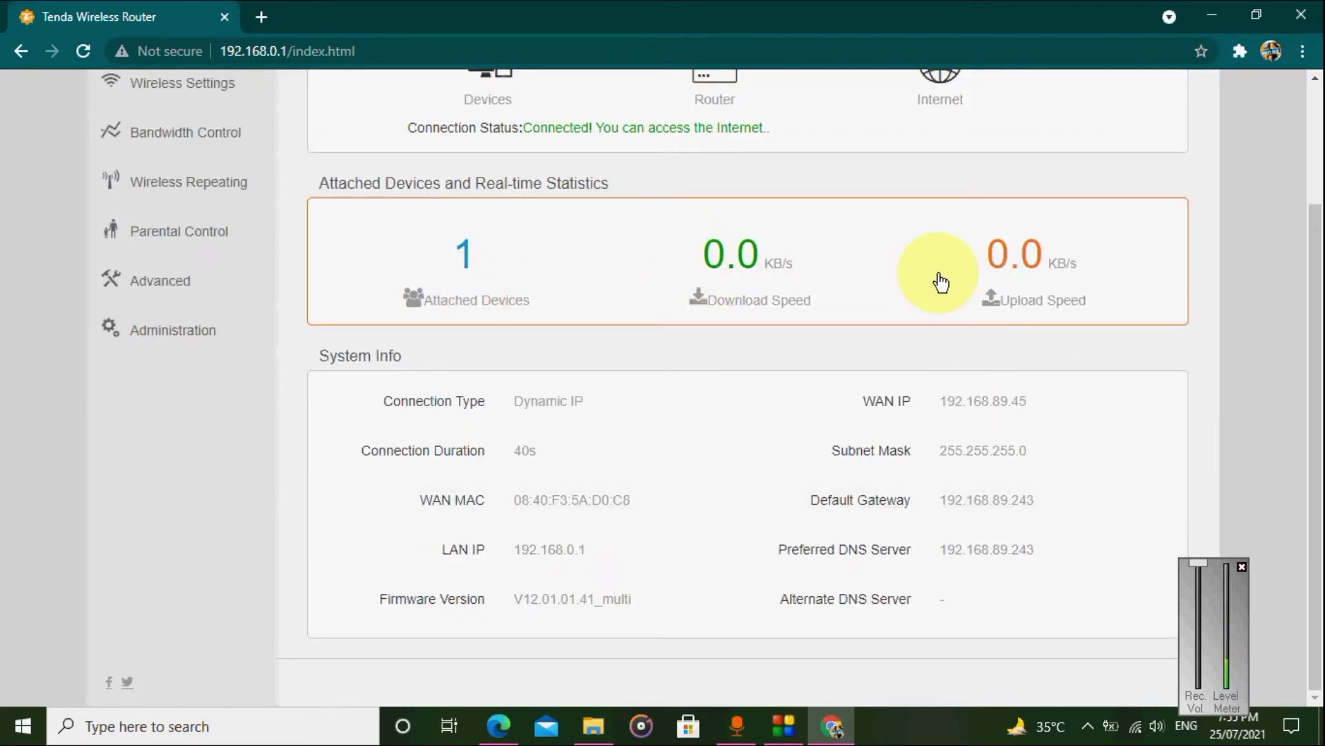
left_click(259, 17)
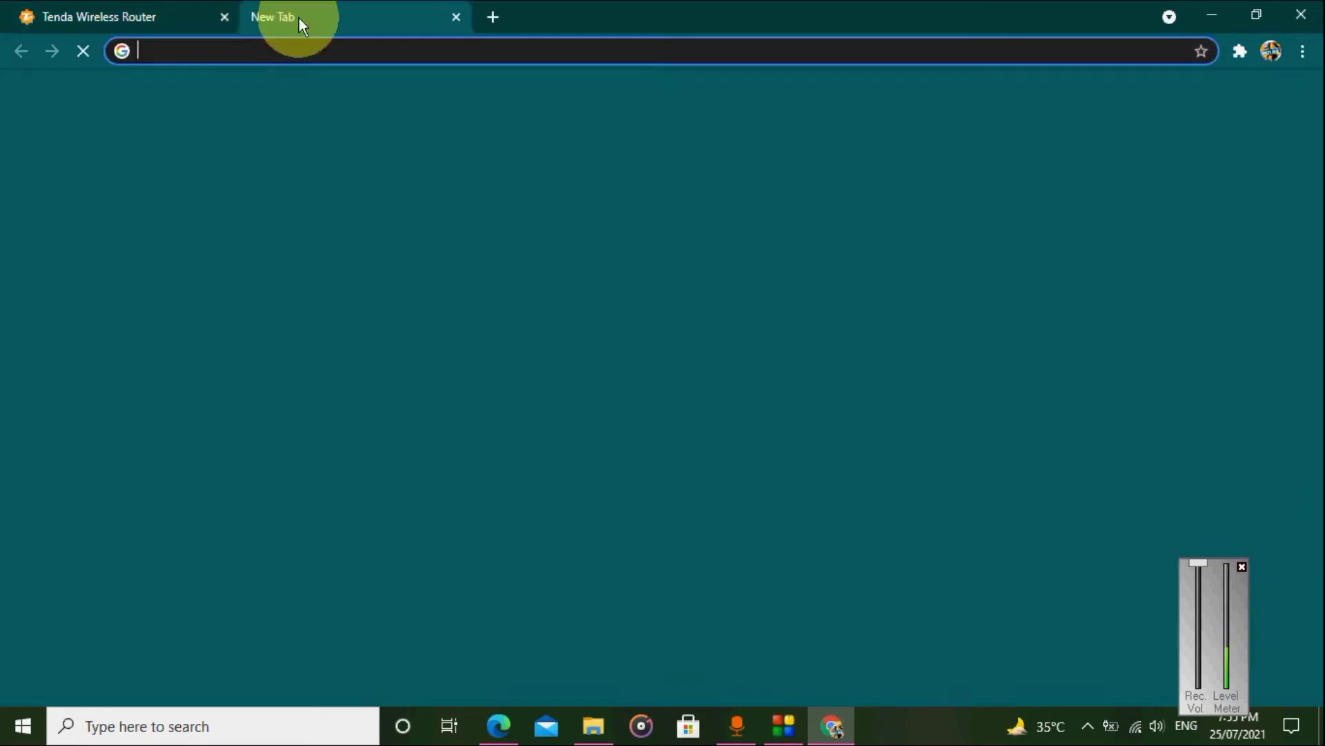
left_click(559, 459)
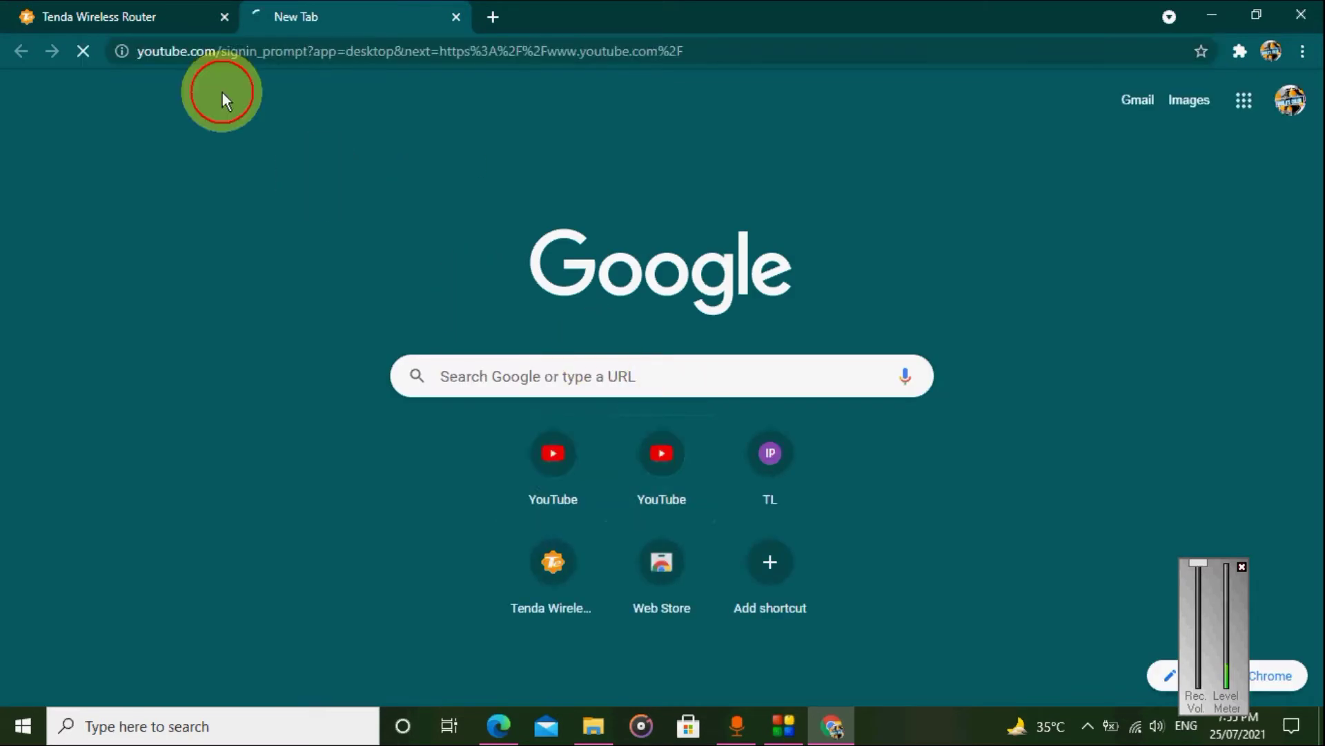
left_click(96, 15)
scroll(932, 283, "up", 3)
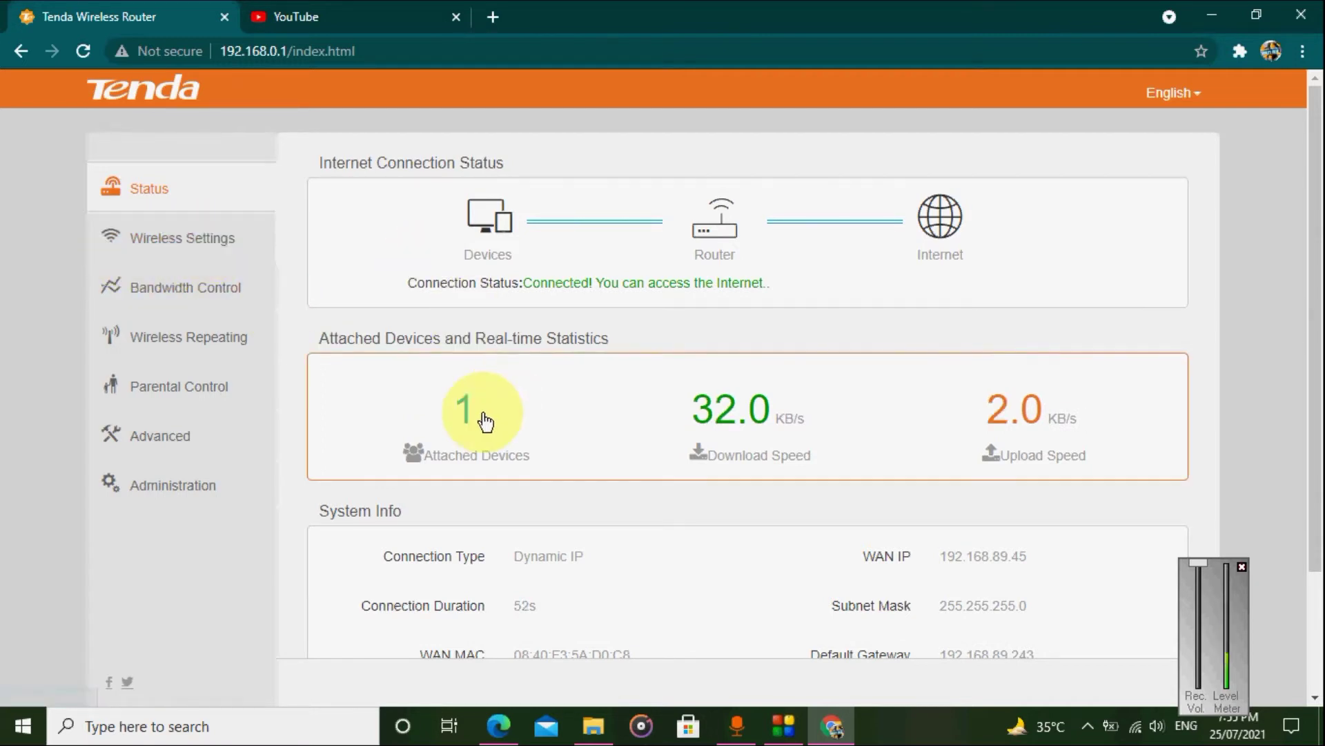
- View the attached devices from the Status page, return to Status and open the Bandwidth Control page
left_click_drag(483, 414, 897, 421)
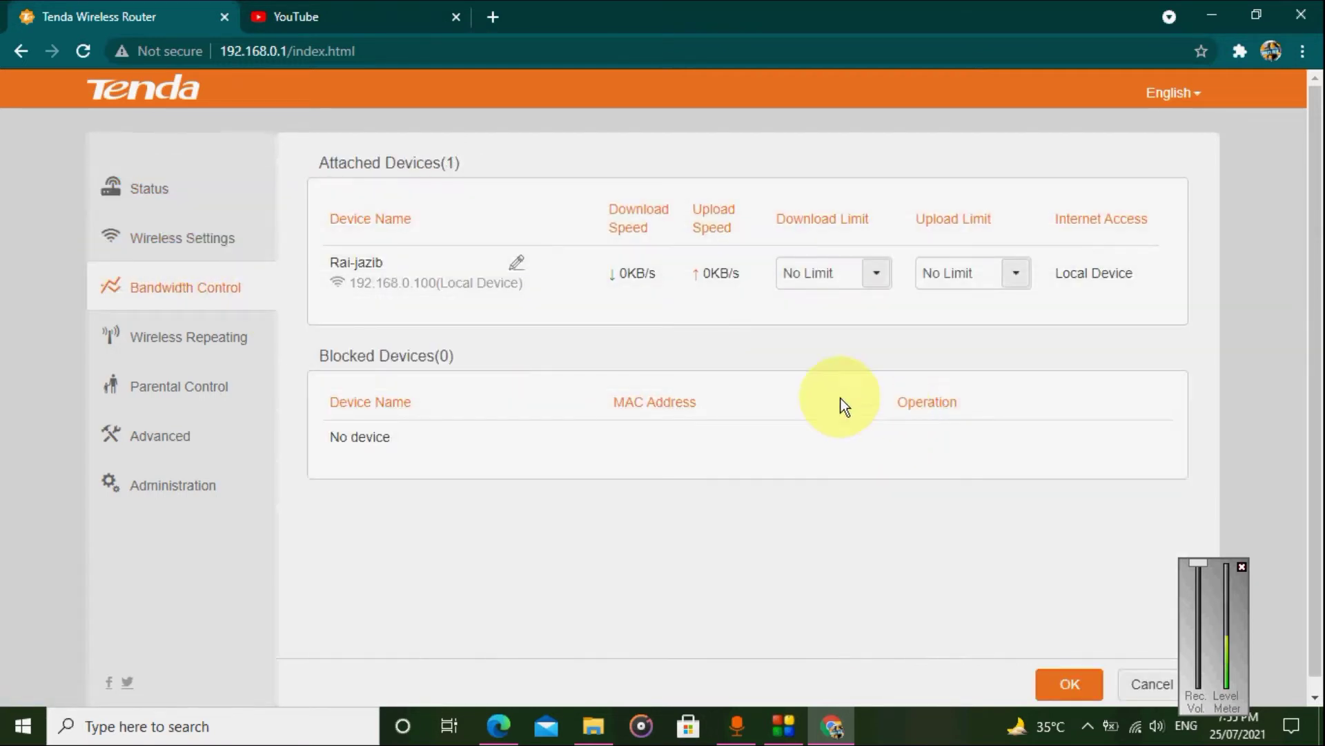
left_click(142, 185)
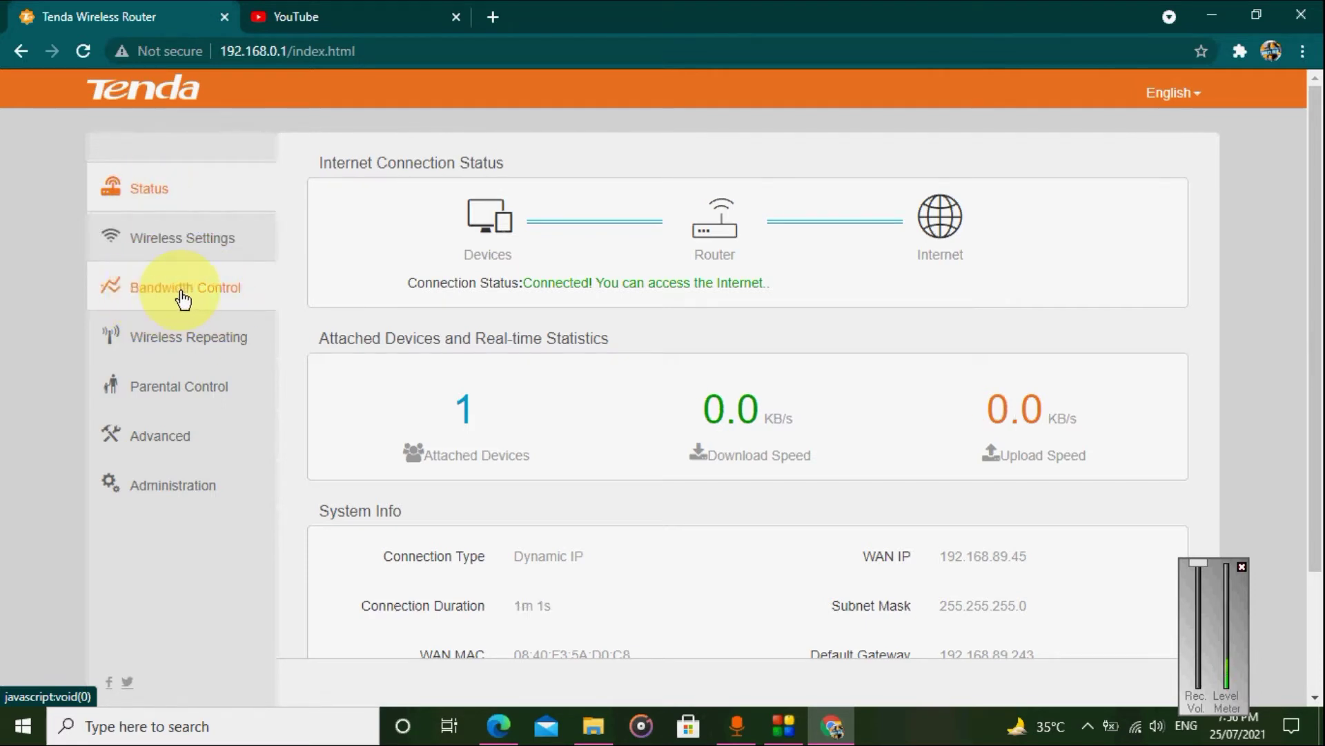
left_click(206, 297)
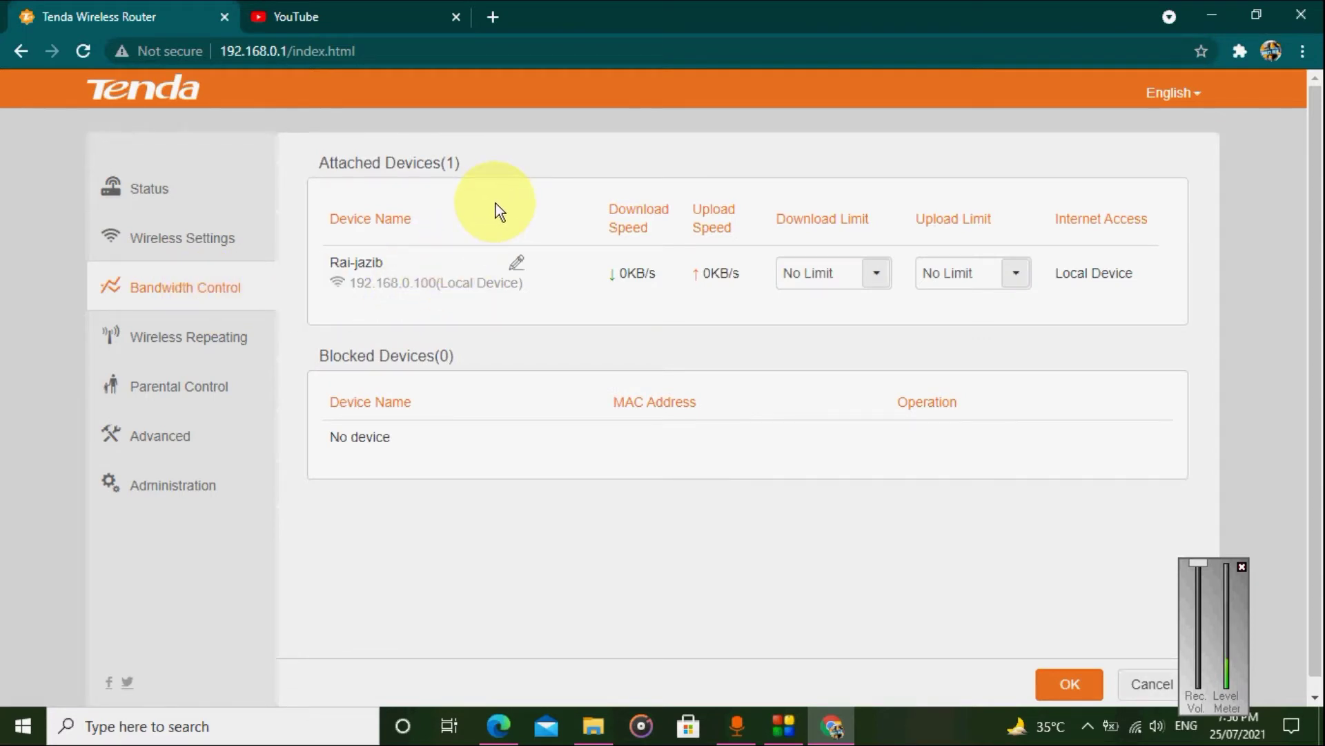
- Examine the Attached Devices table's device name, download and upload speed, limit and internet access columns
left_click_drag(335, 221, 414, 221)
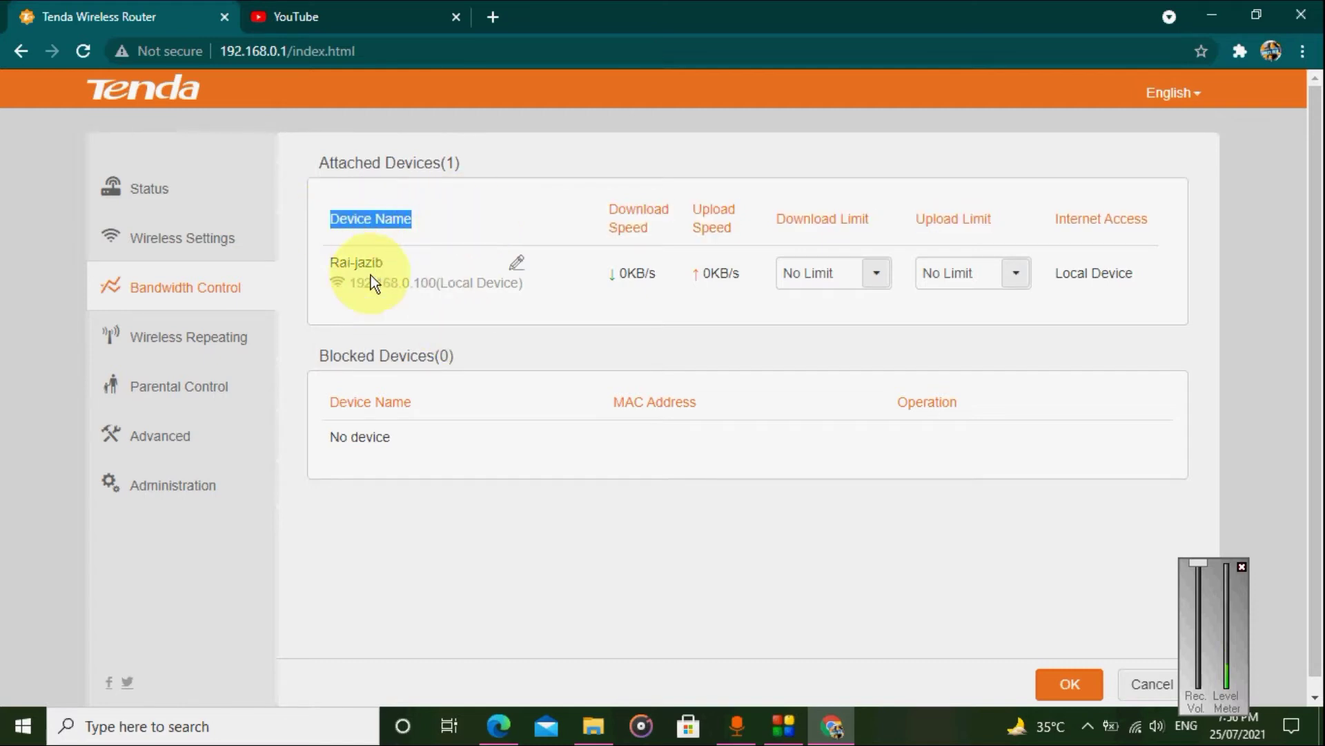
left_click_drag(609, 205, 647, 226)
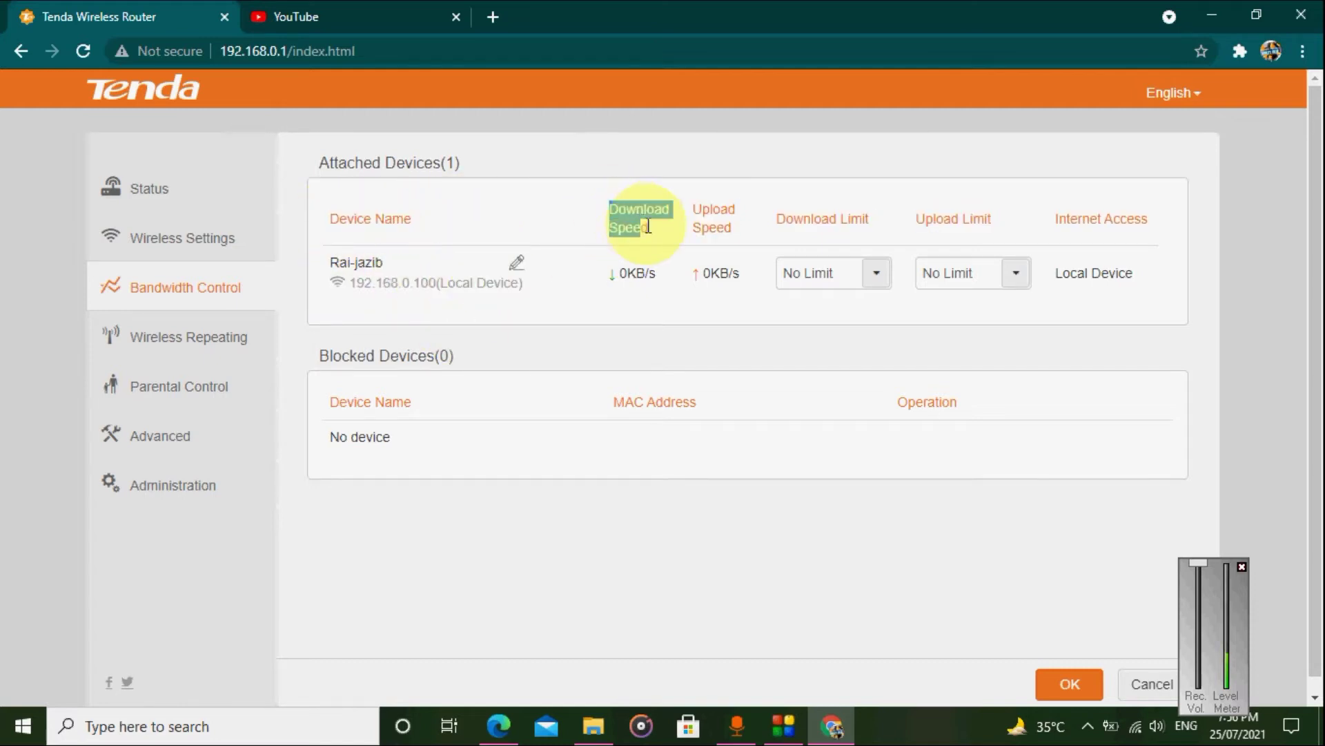
left_click_drag(733, 243, 992, 221)
left_click(700, 208)
left_click(732, 226)
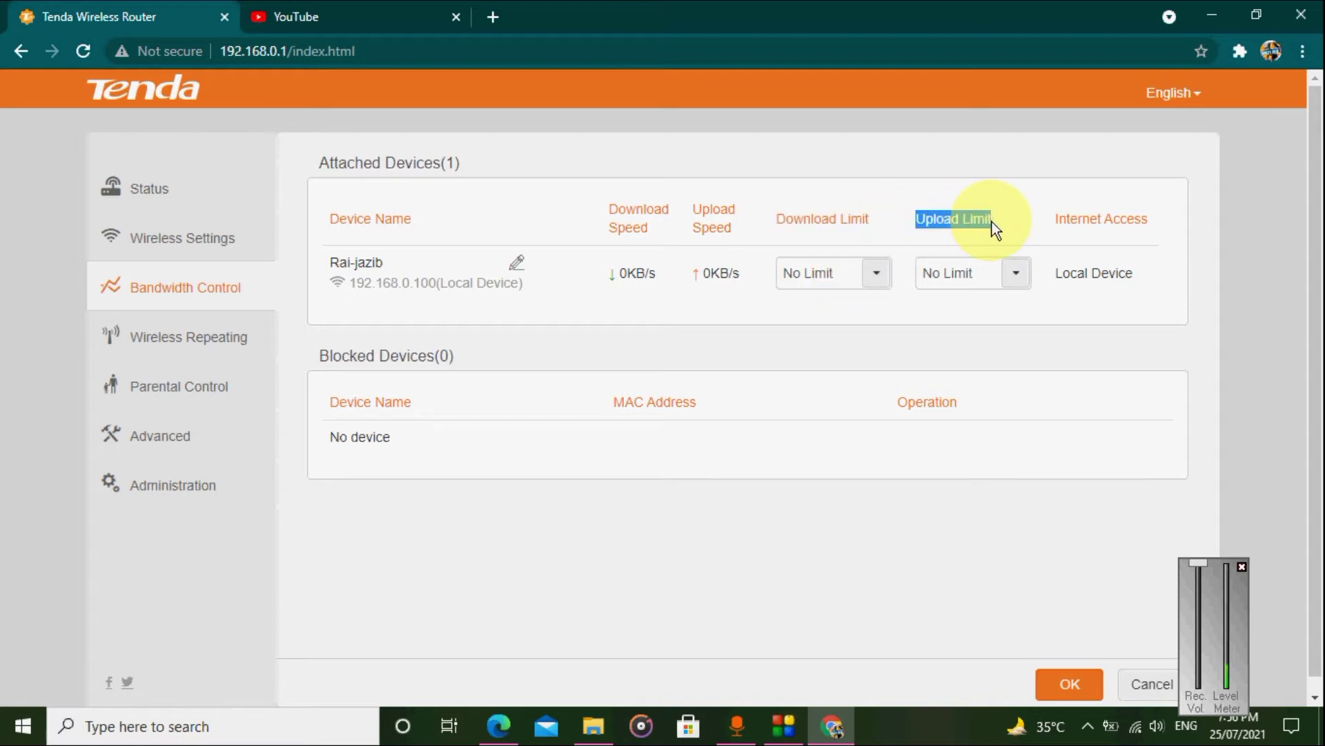
left_click(1000, 220)
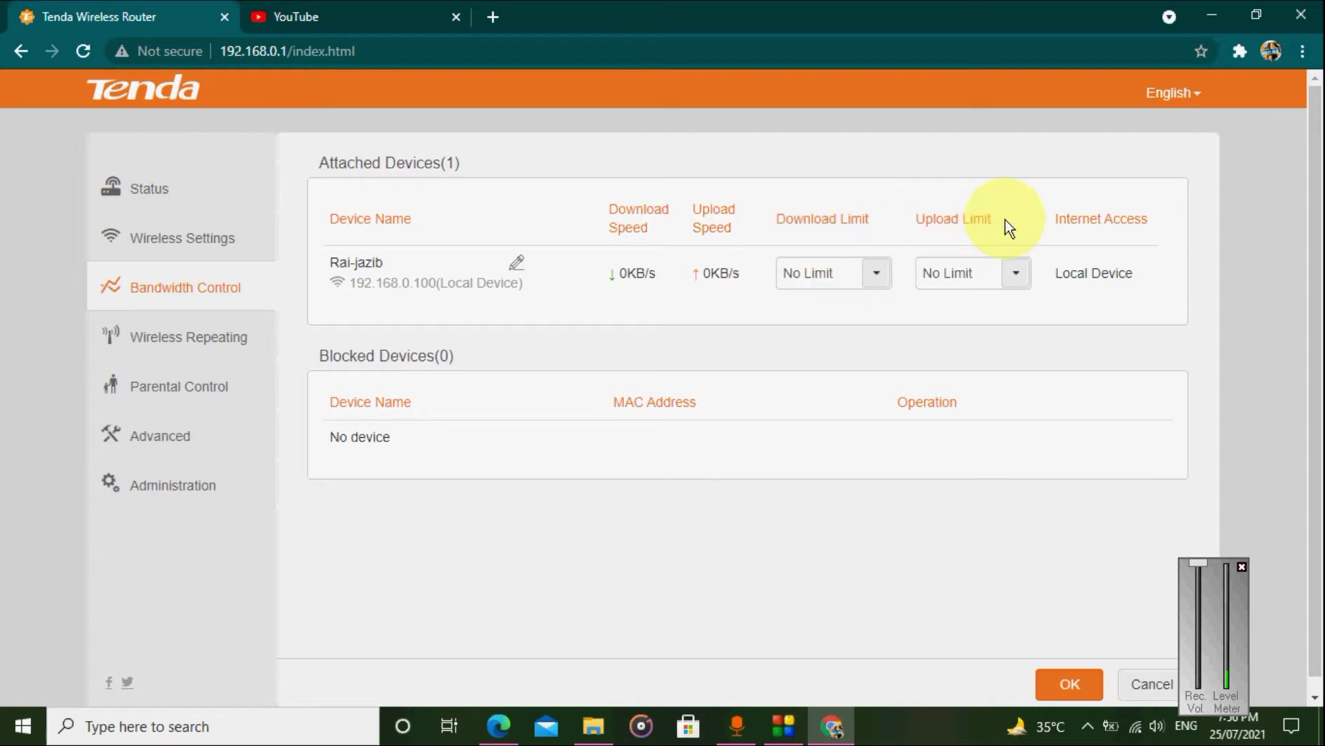
left_click(1139, 272)
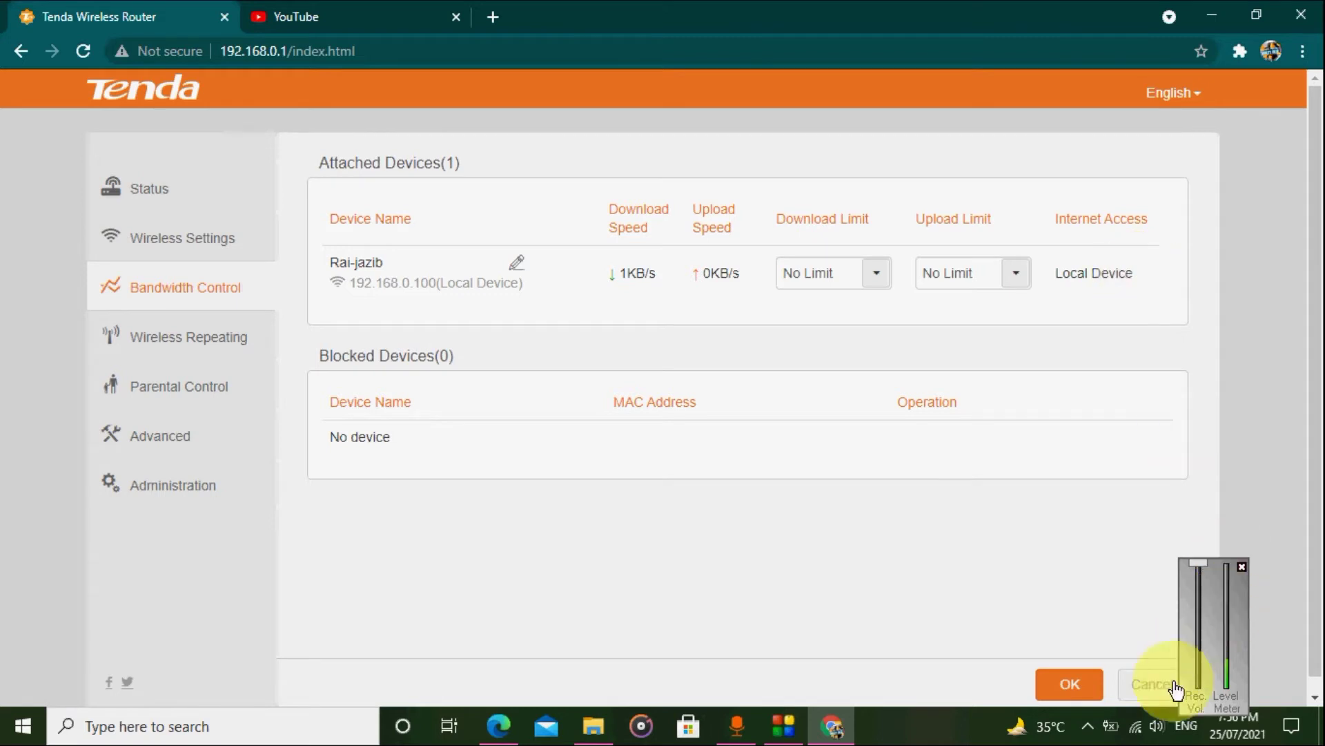
left_click(1139, 729)
left_click(1139, 729)
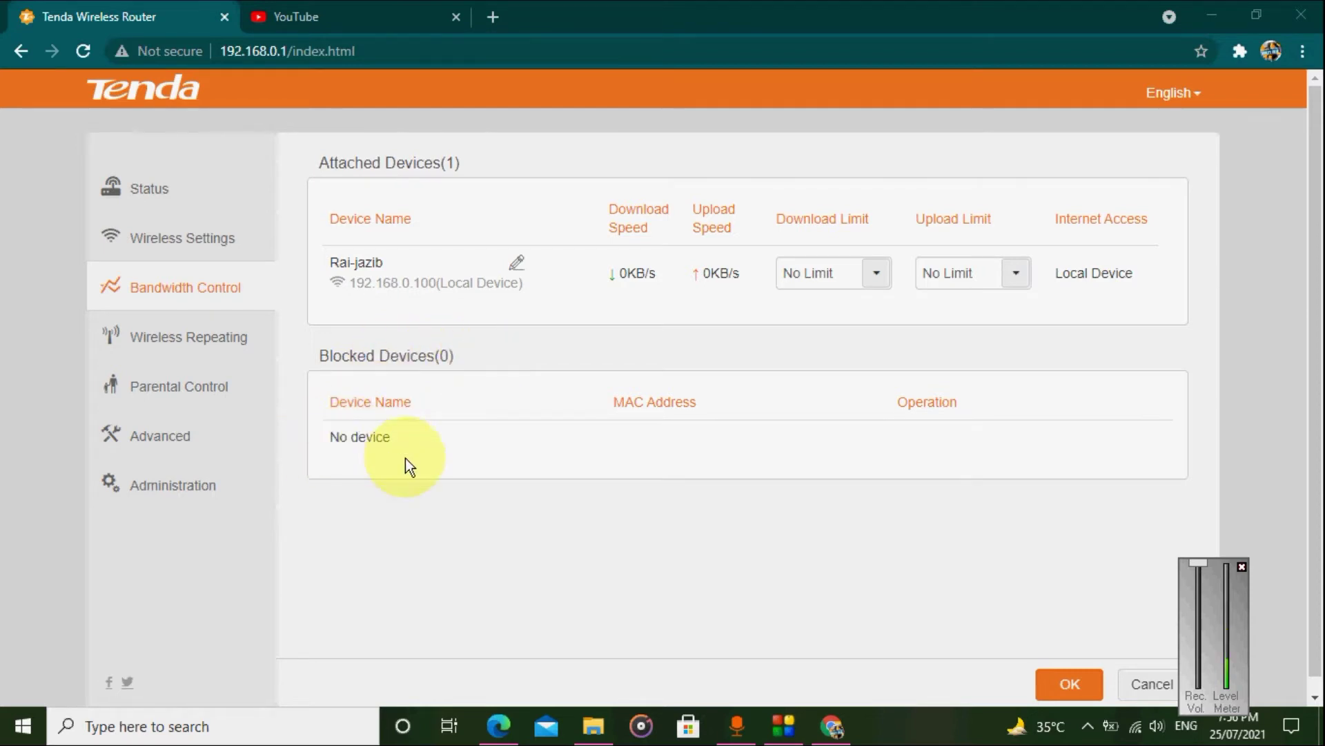
triple_click(446, 460)
left_click(479, 423)
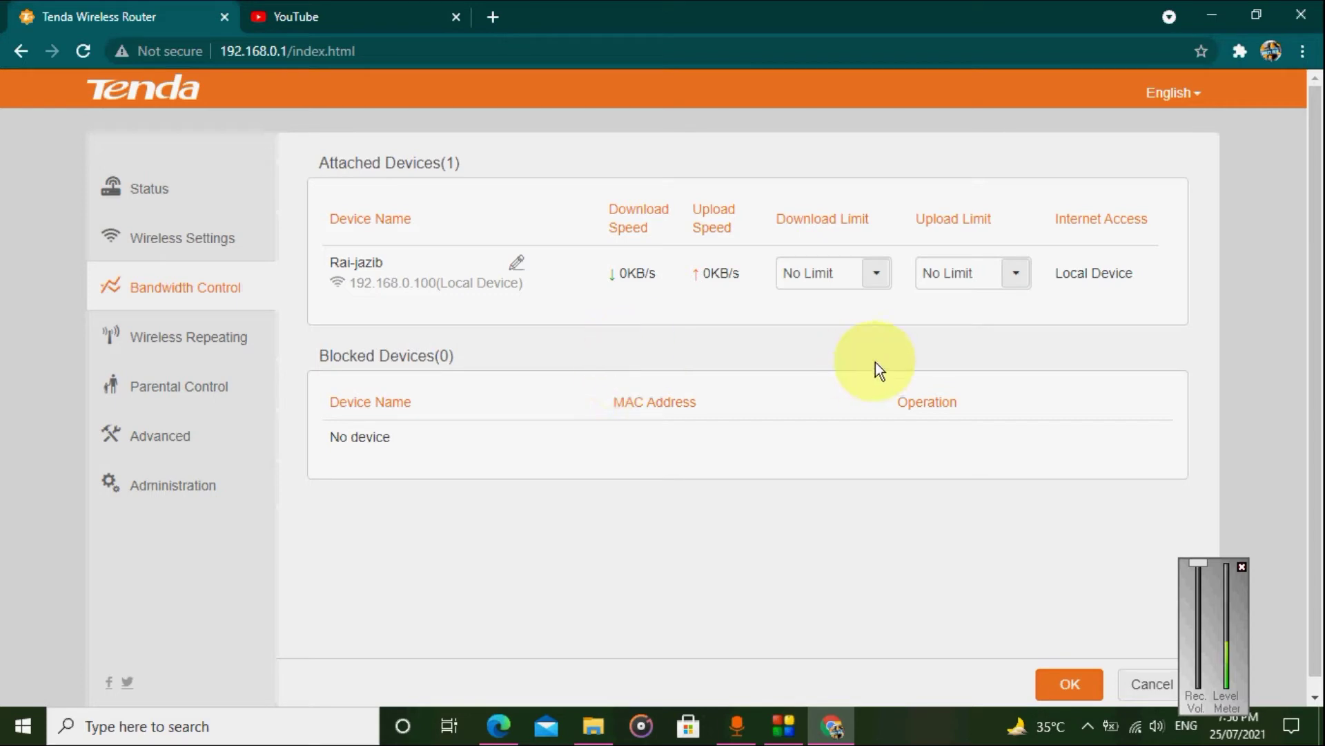
double_click(762, 370)
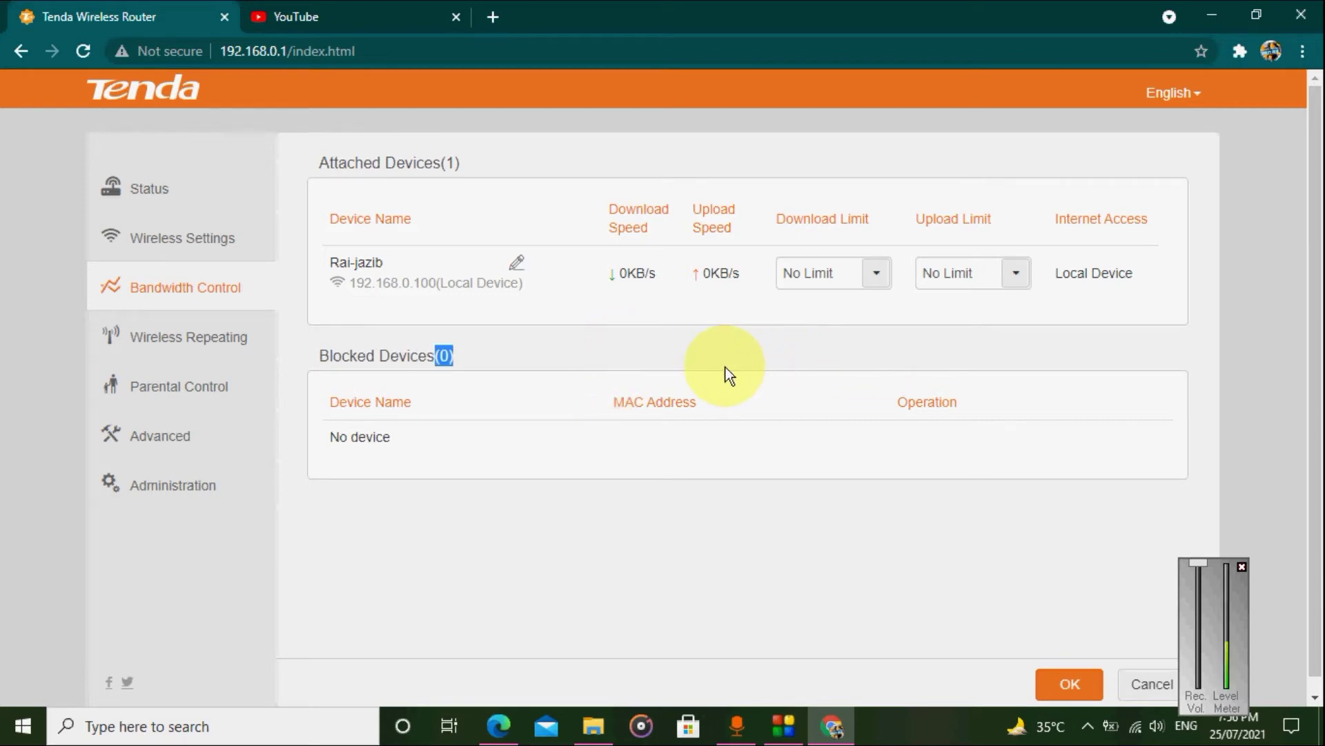
left_click(535, 361)
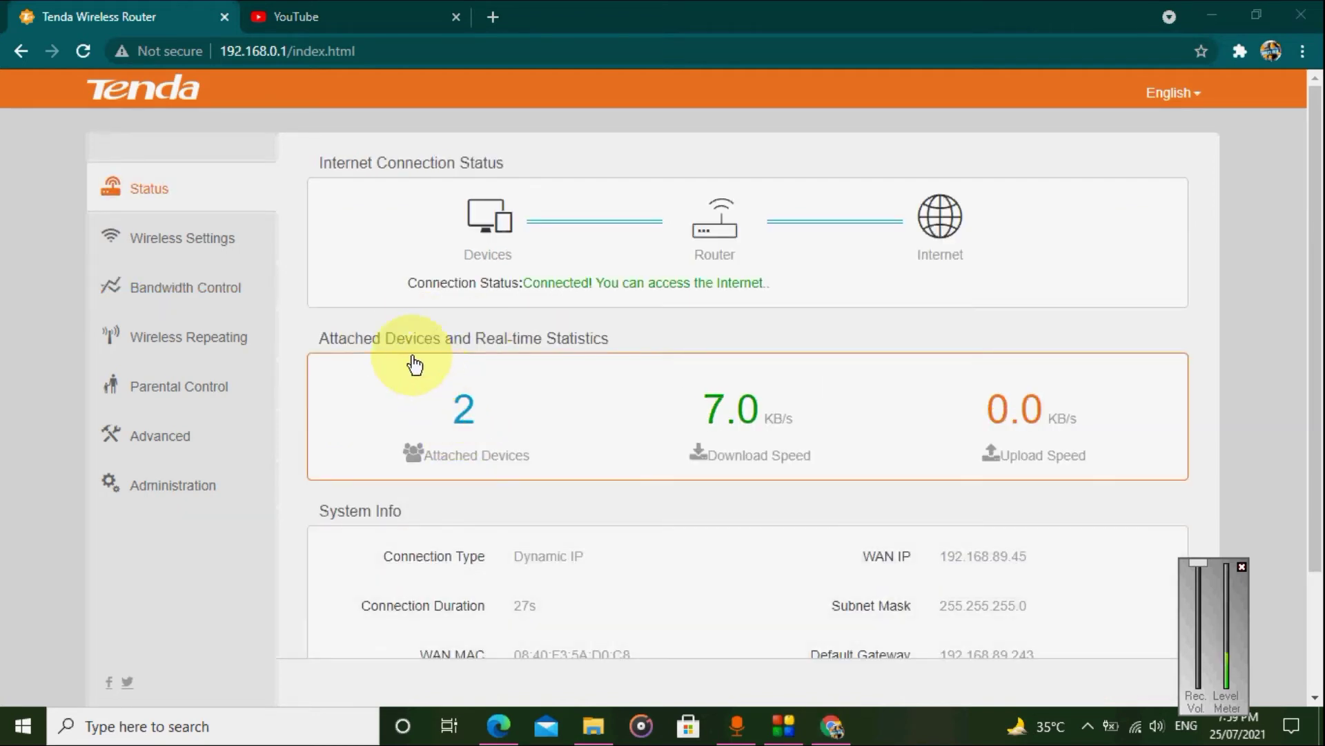
- Open the Bandwidth Control page again and open the Android device's name for editing, leaving it without a new name
left_click(163, 299)
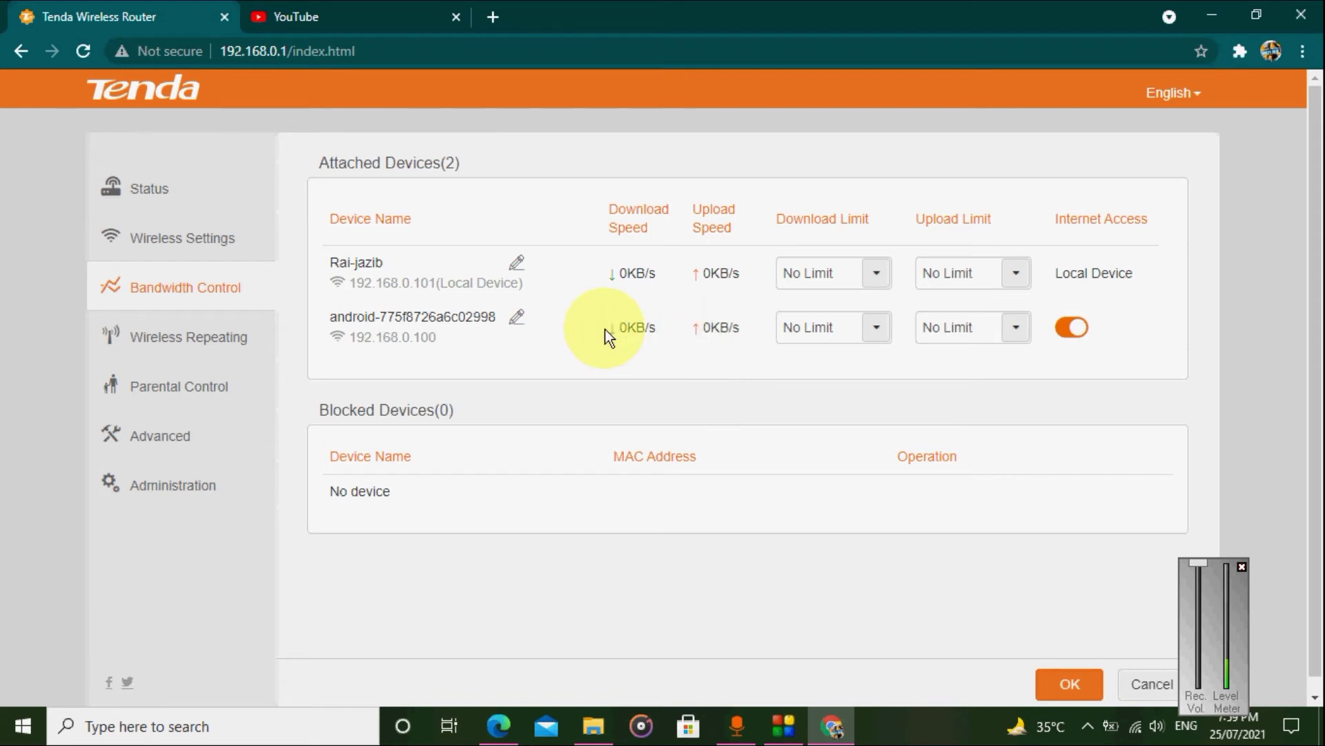
left_click(514, 321)
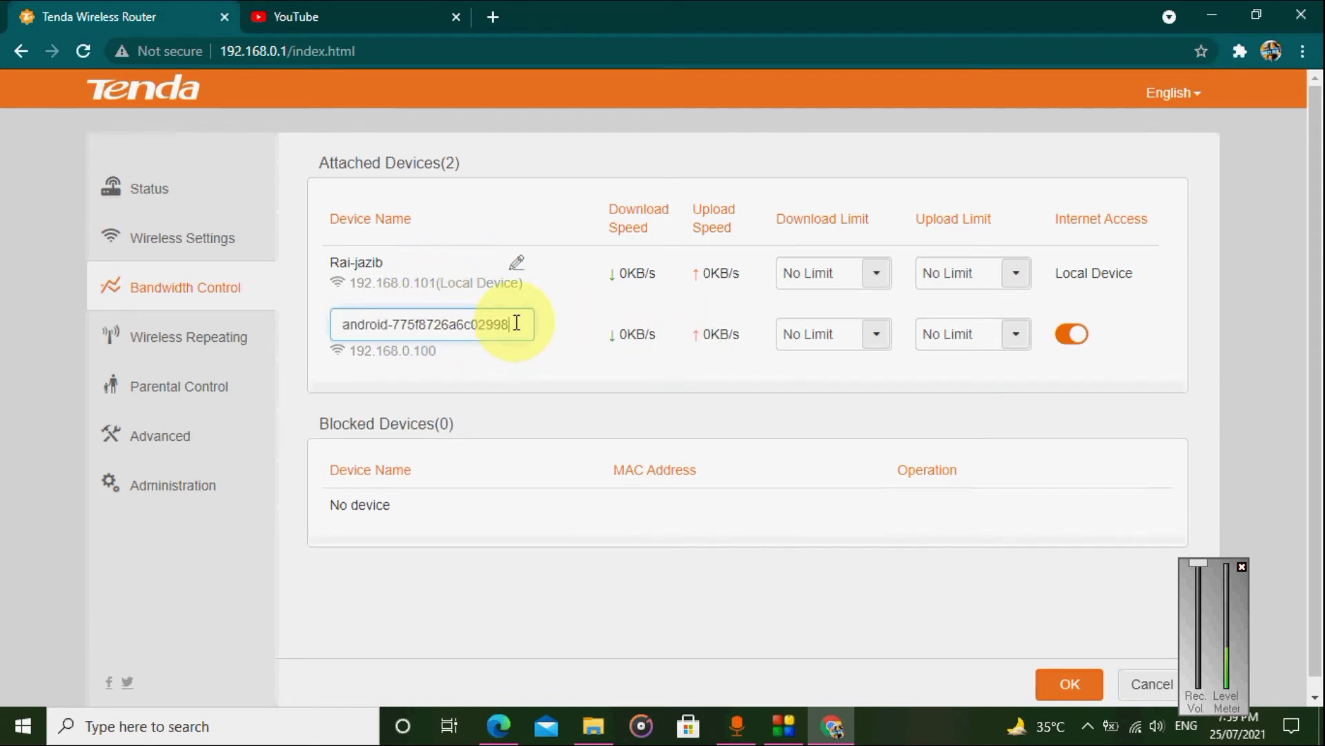
left_click(501, 369)
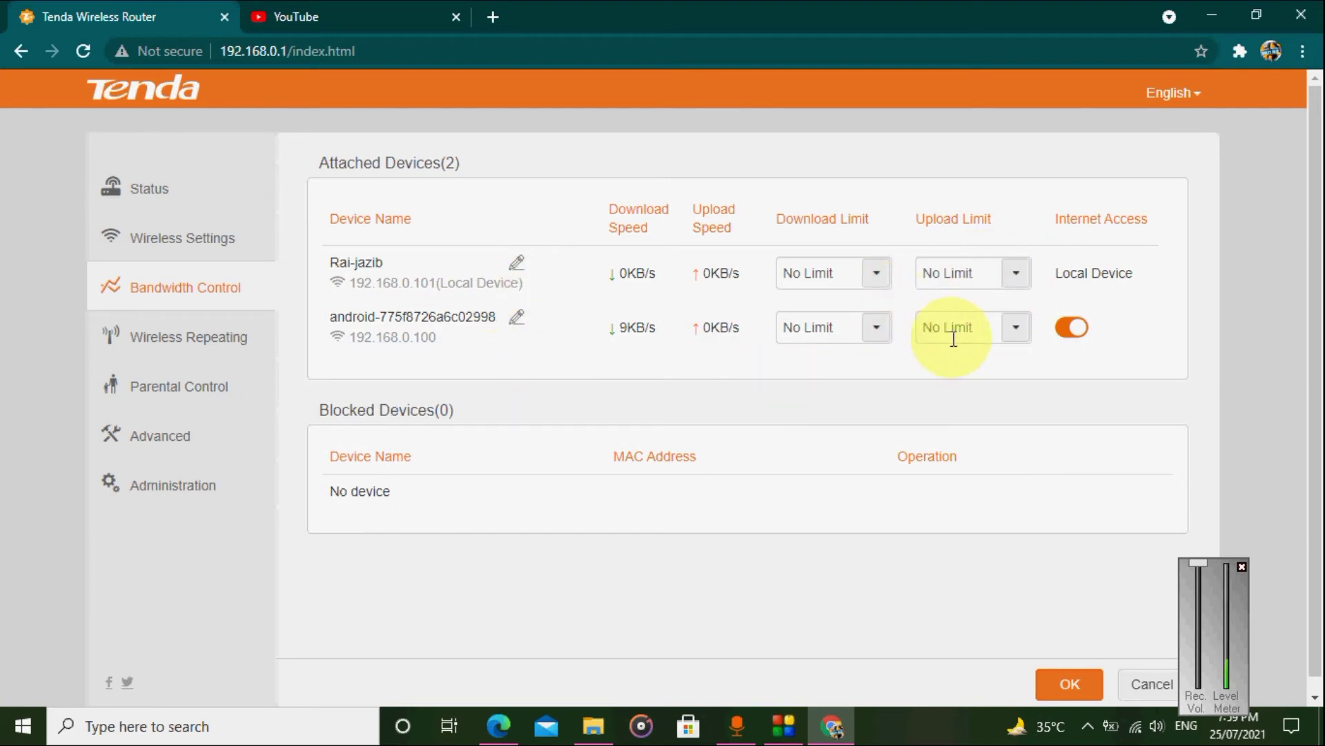
- Switch the Android device's internet access off and back on several times, ending with access enabled
left_click(1071, 329)
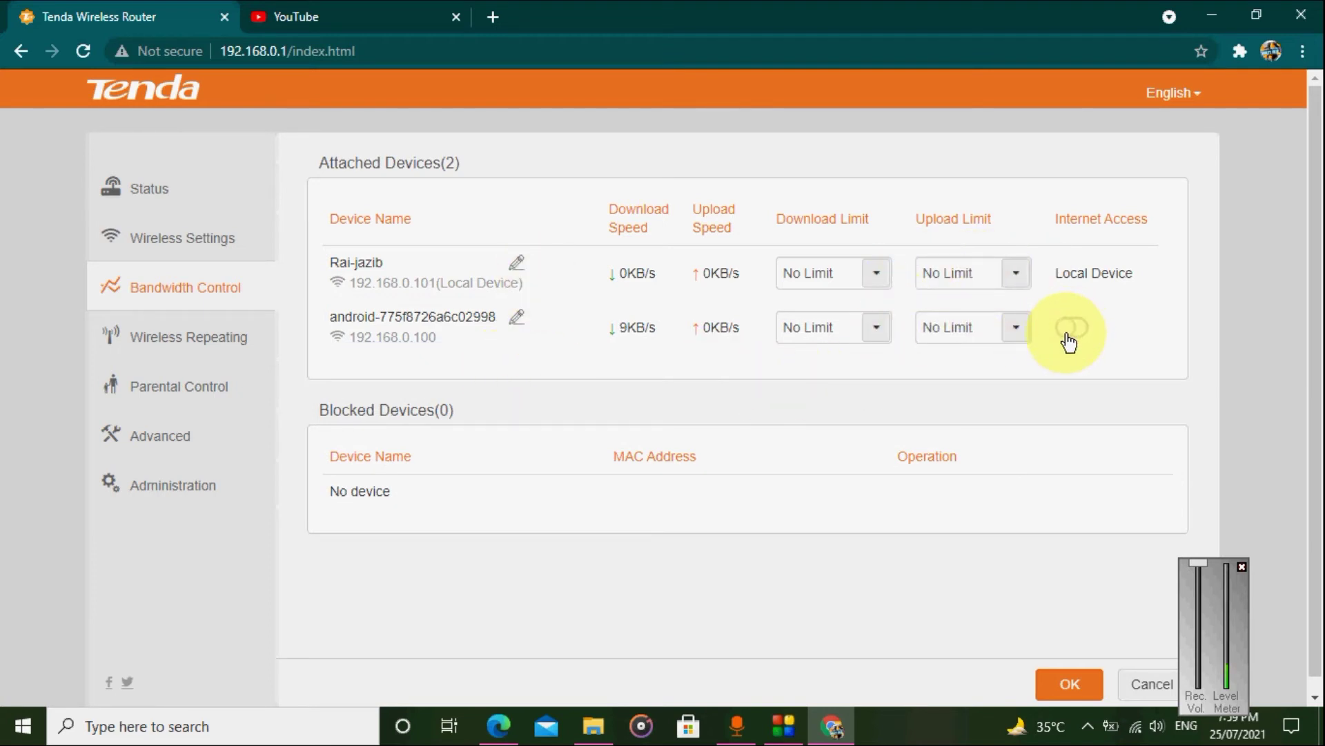
left_click(1081, 333)
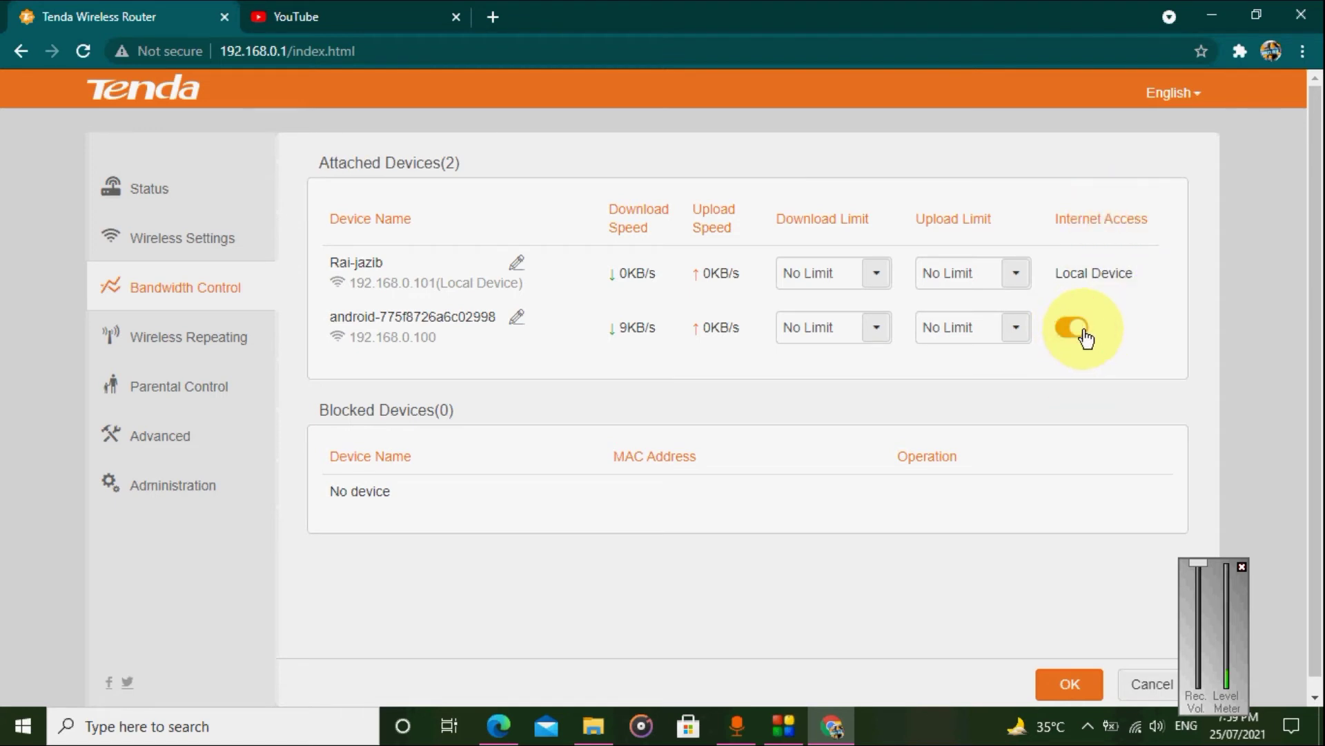
left_click(1071, 333)
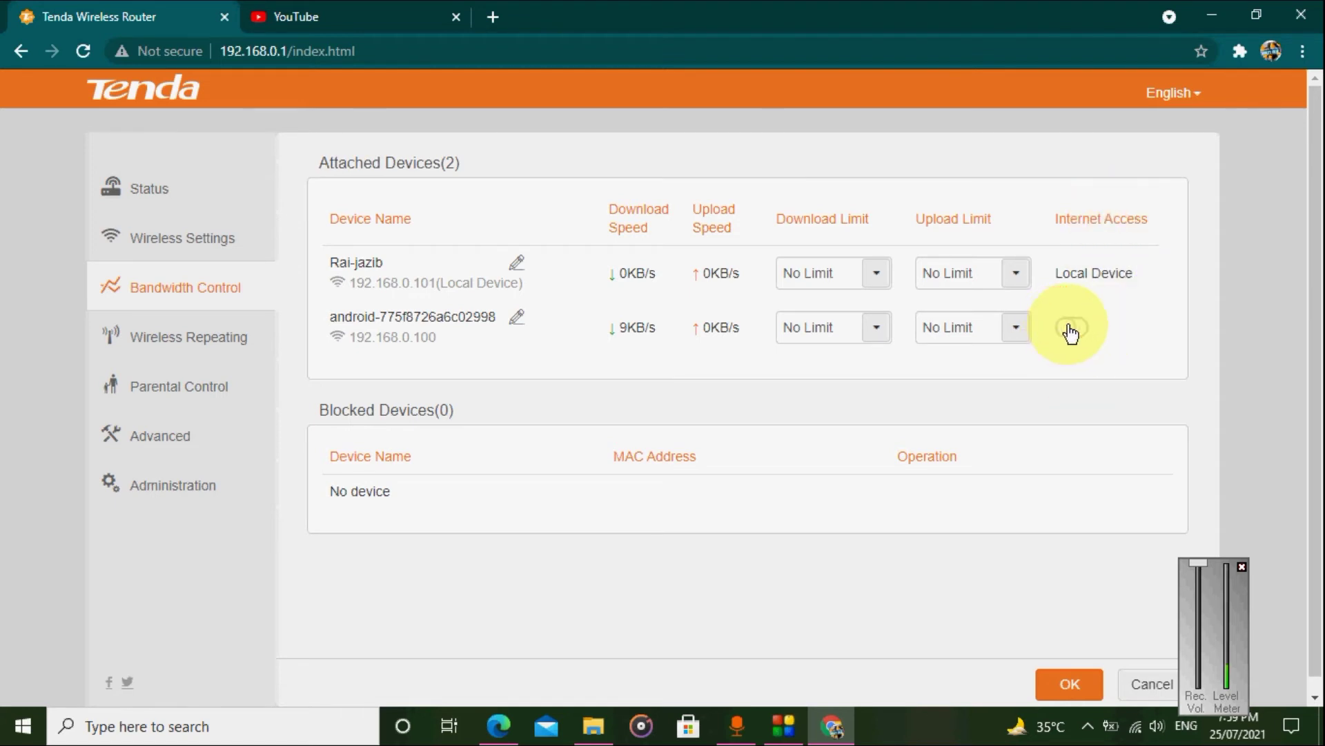
left_click(1070, 331)
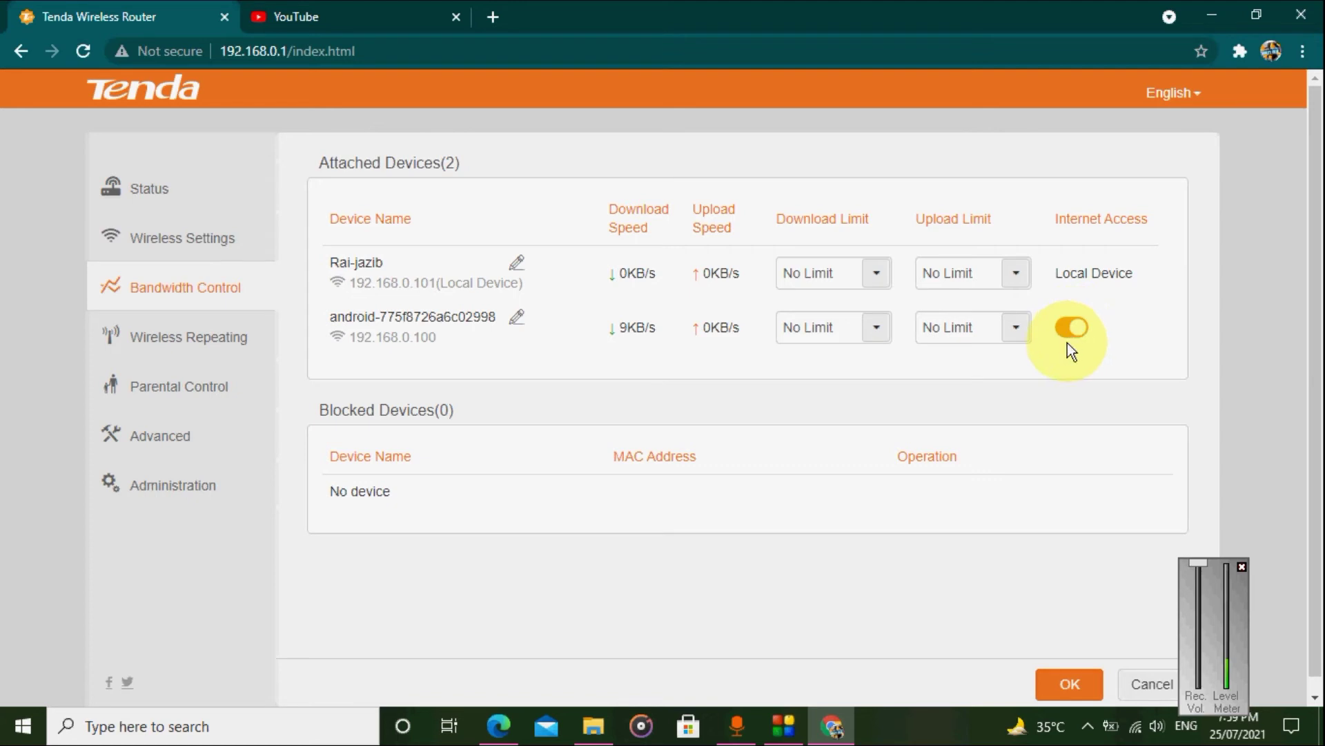
left_click(1067, 336)
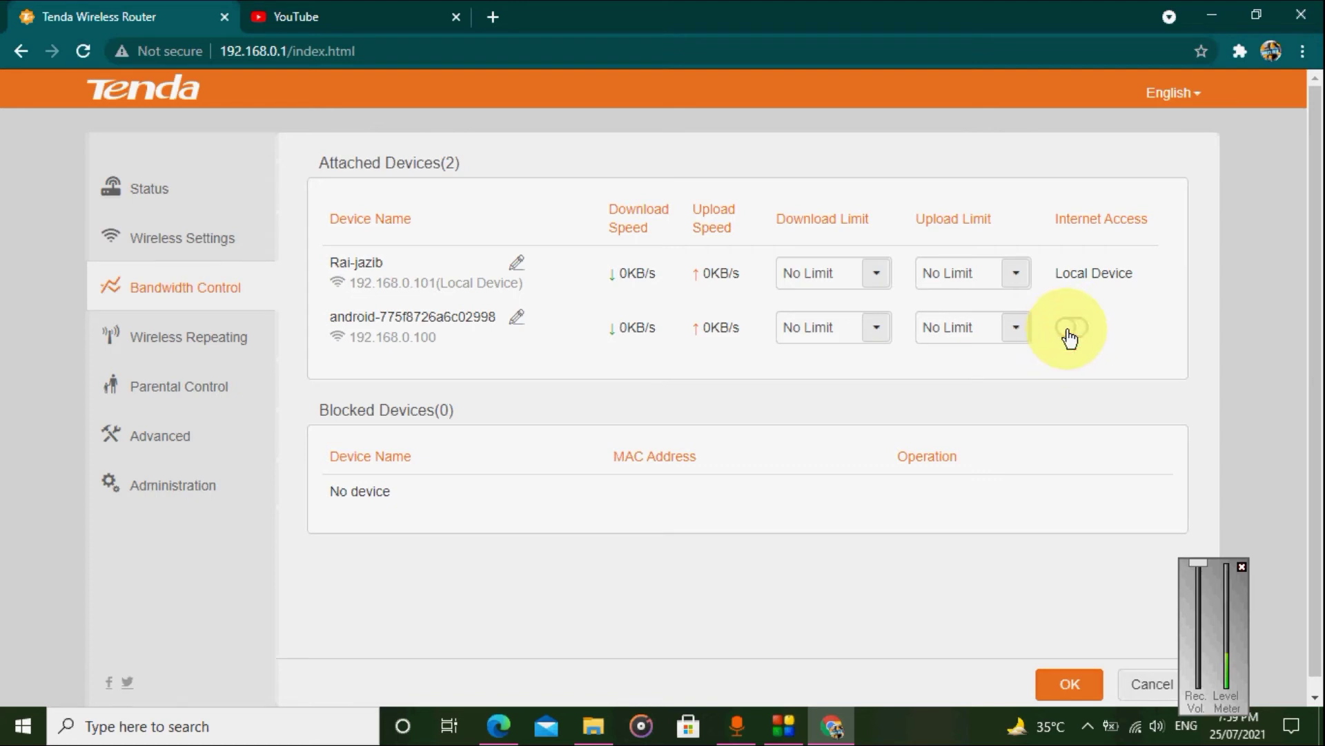
left_click(1070, 335)
- Set the Android device's download limit to 128 KB/s (Web) and its upload limit to 64KB/s
left_click(878, 333)
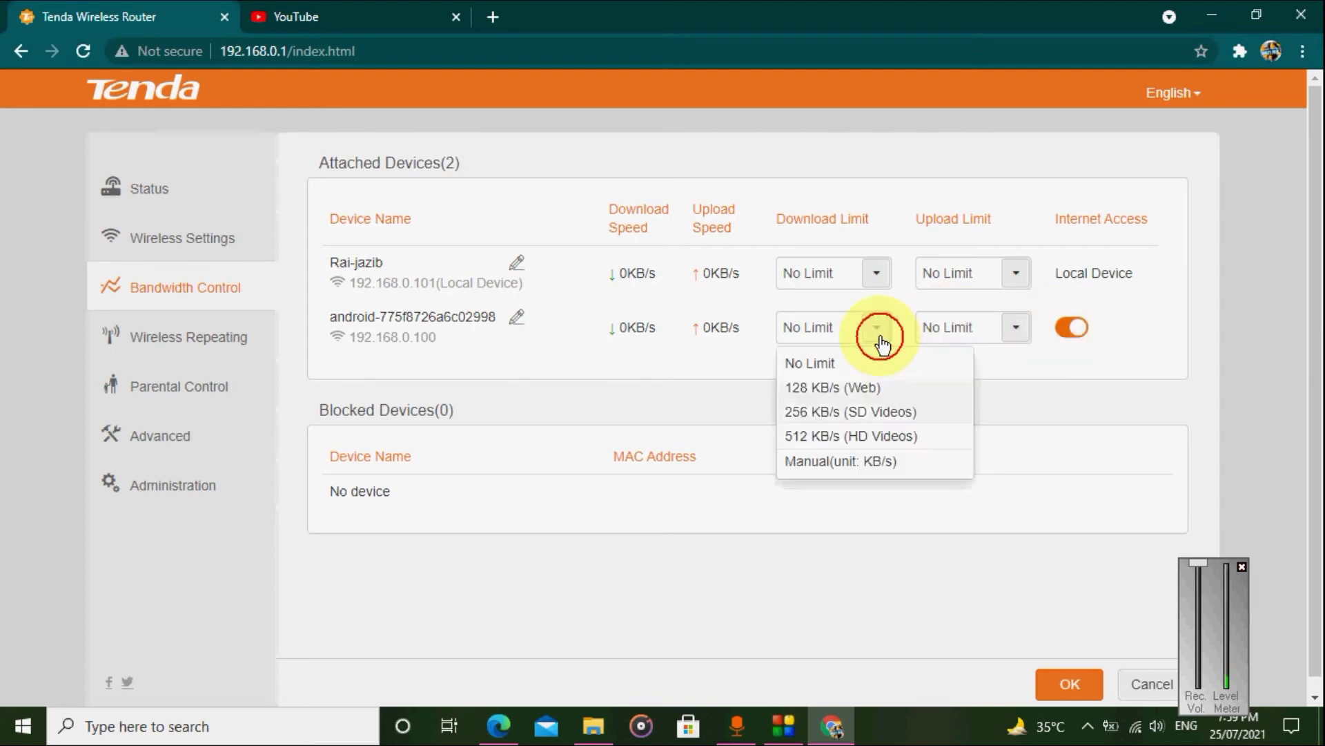
left_click(856, 389)
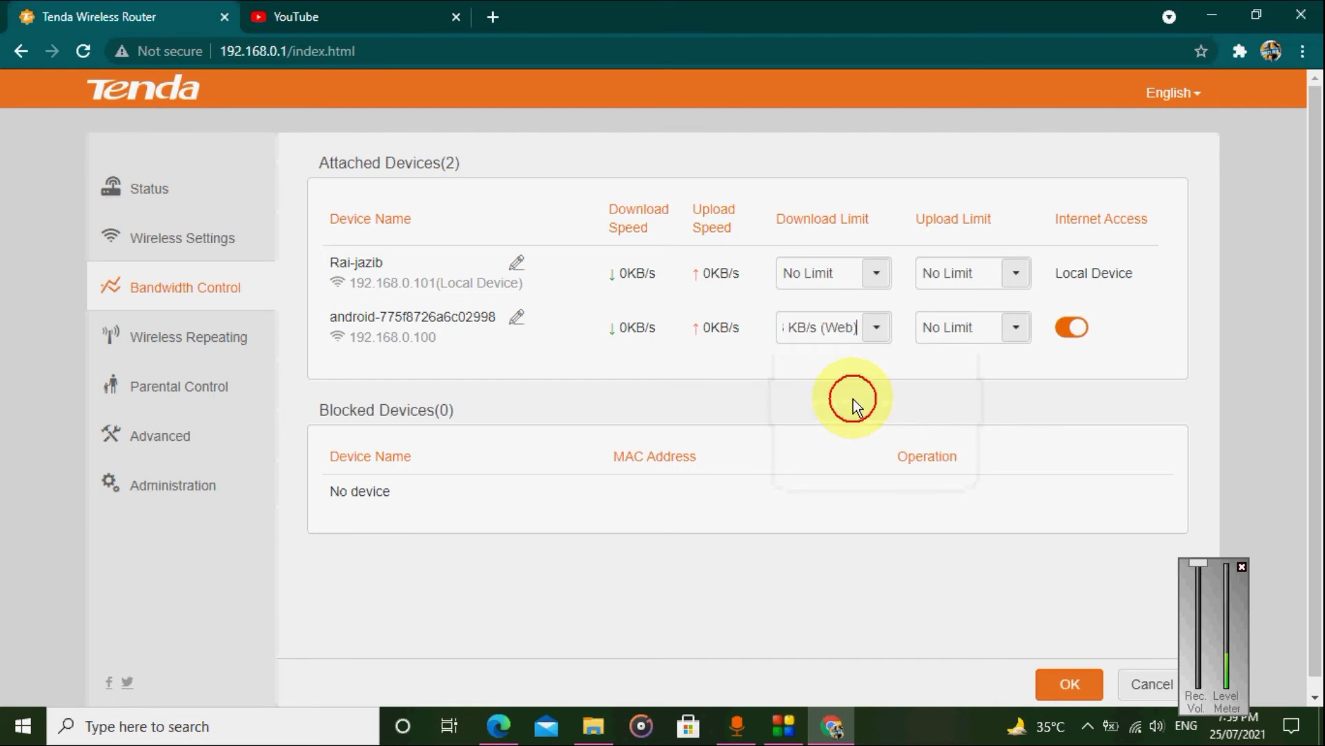
left_click(1017, 343)
left_click(975, 400)
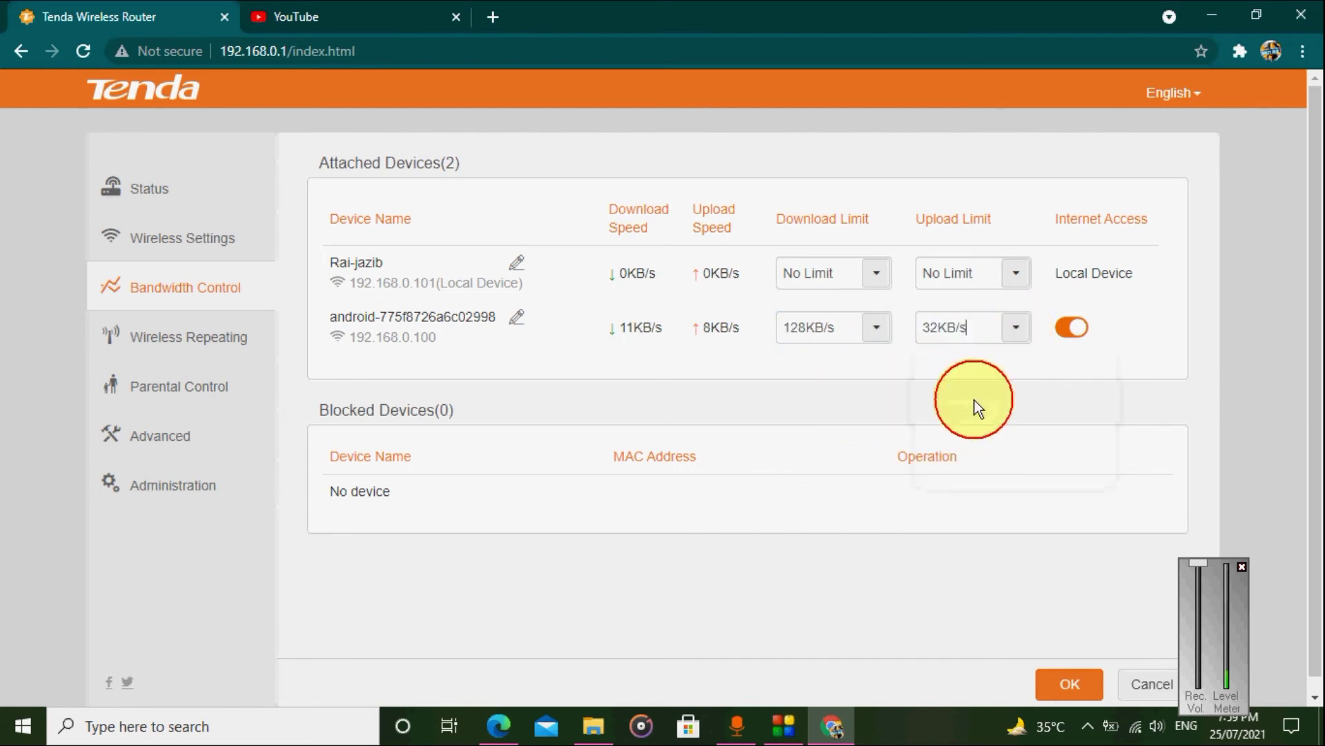
left_click(1015, 327)
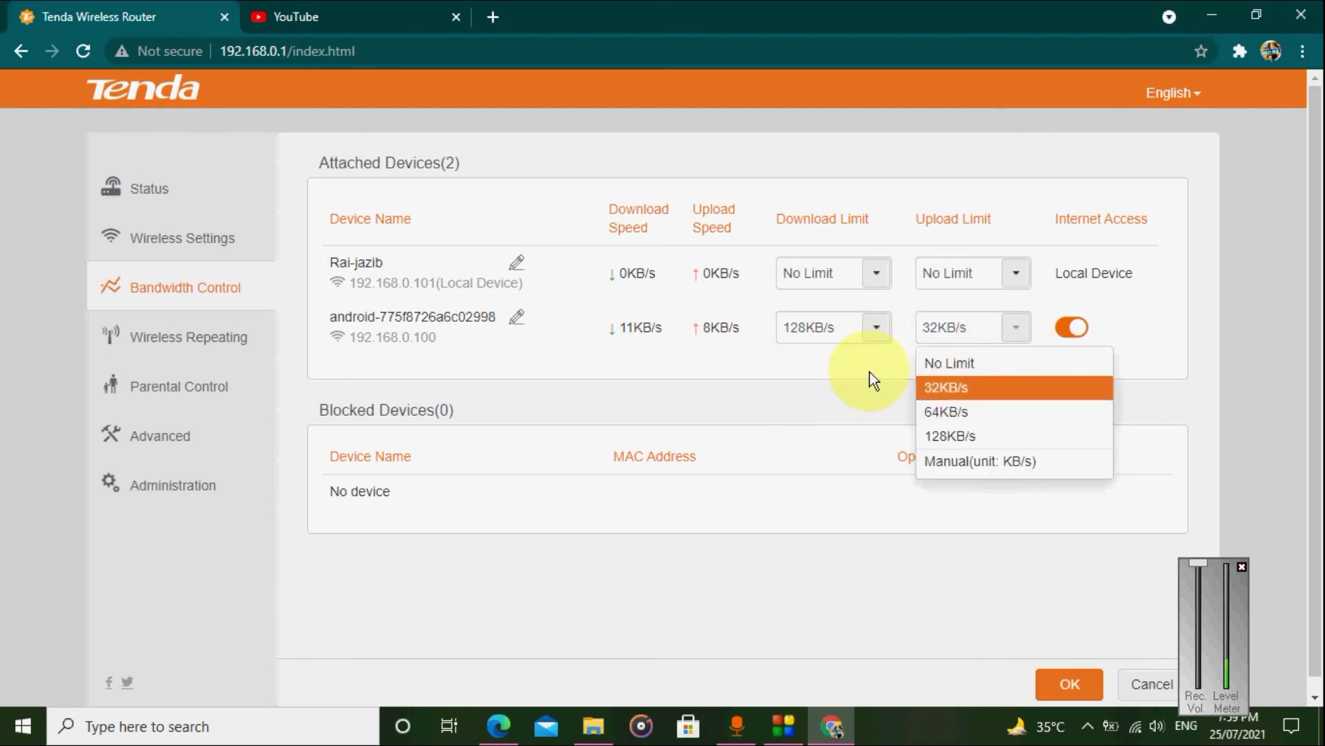
left_click(980, 413)
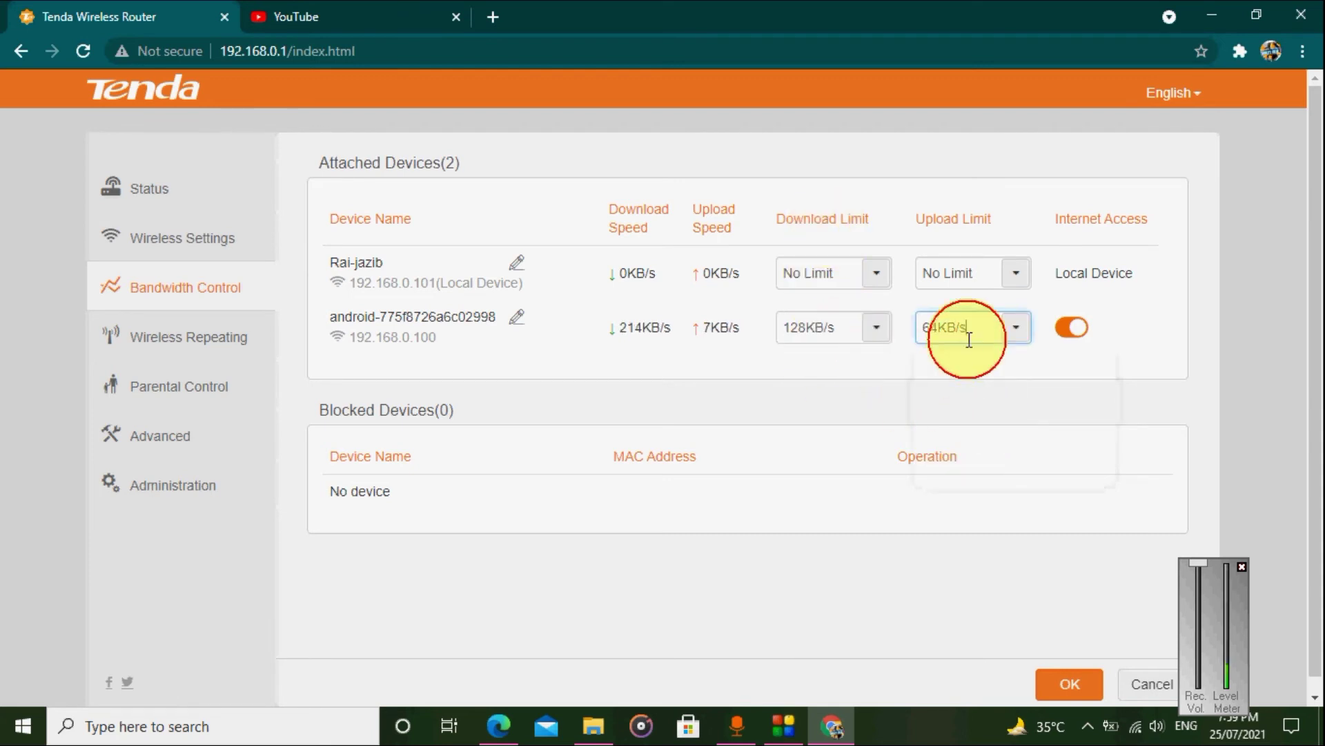
- Save the download and upload limits chosen for the Android device
left_click(1035, 371)
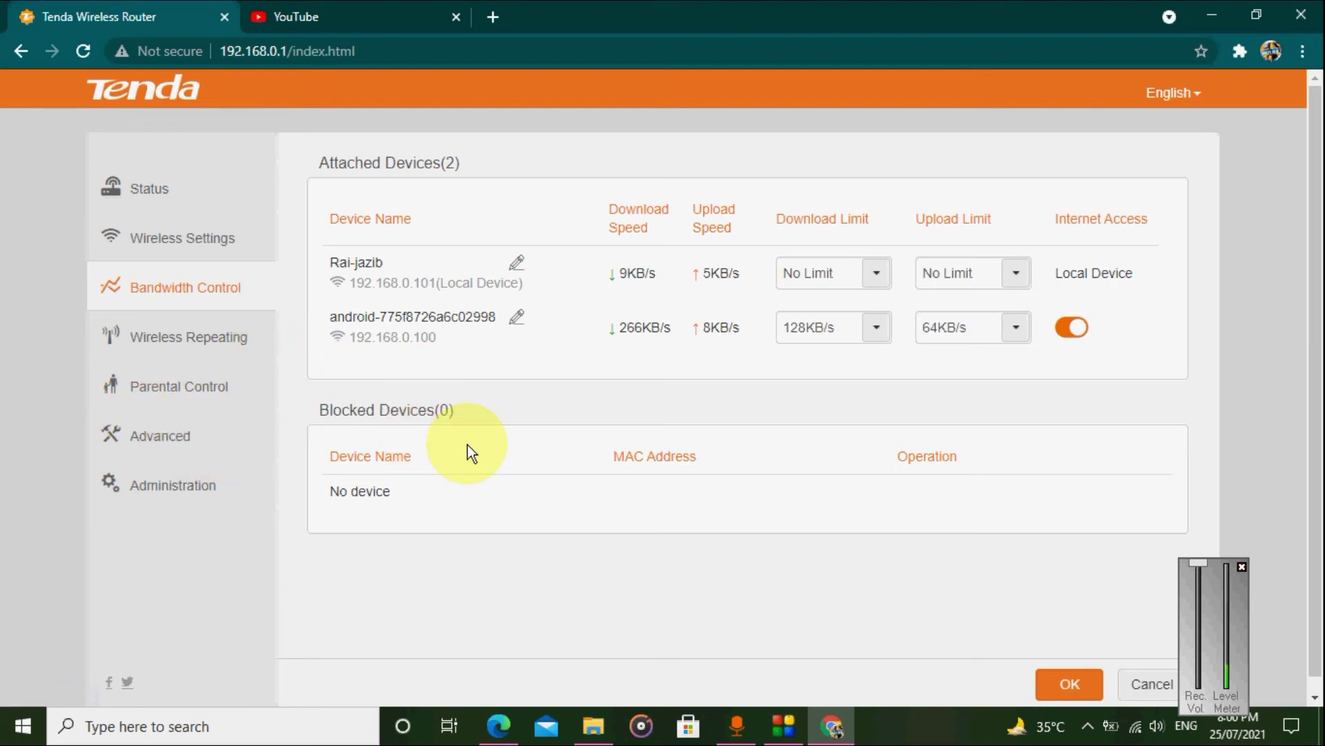
scroll(828, 552, "down", 1)
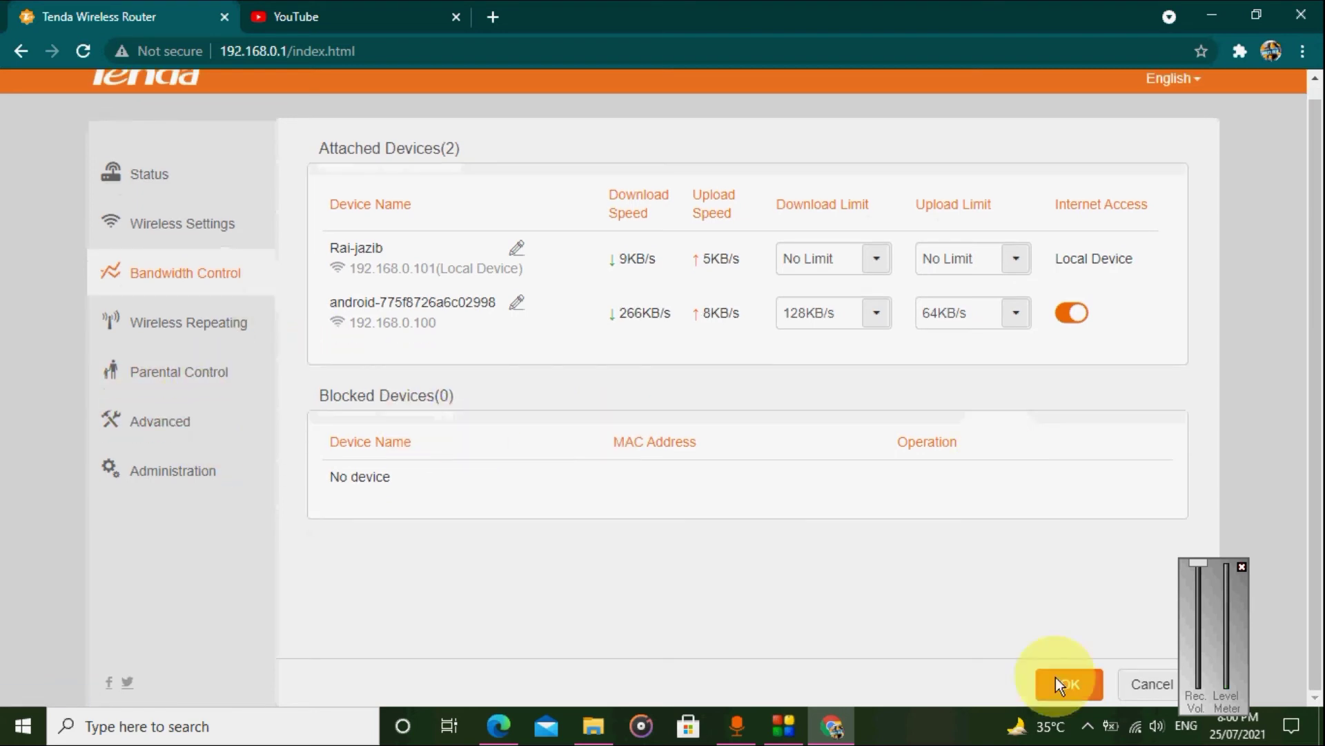
left_click(1084, 689)
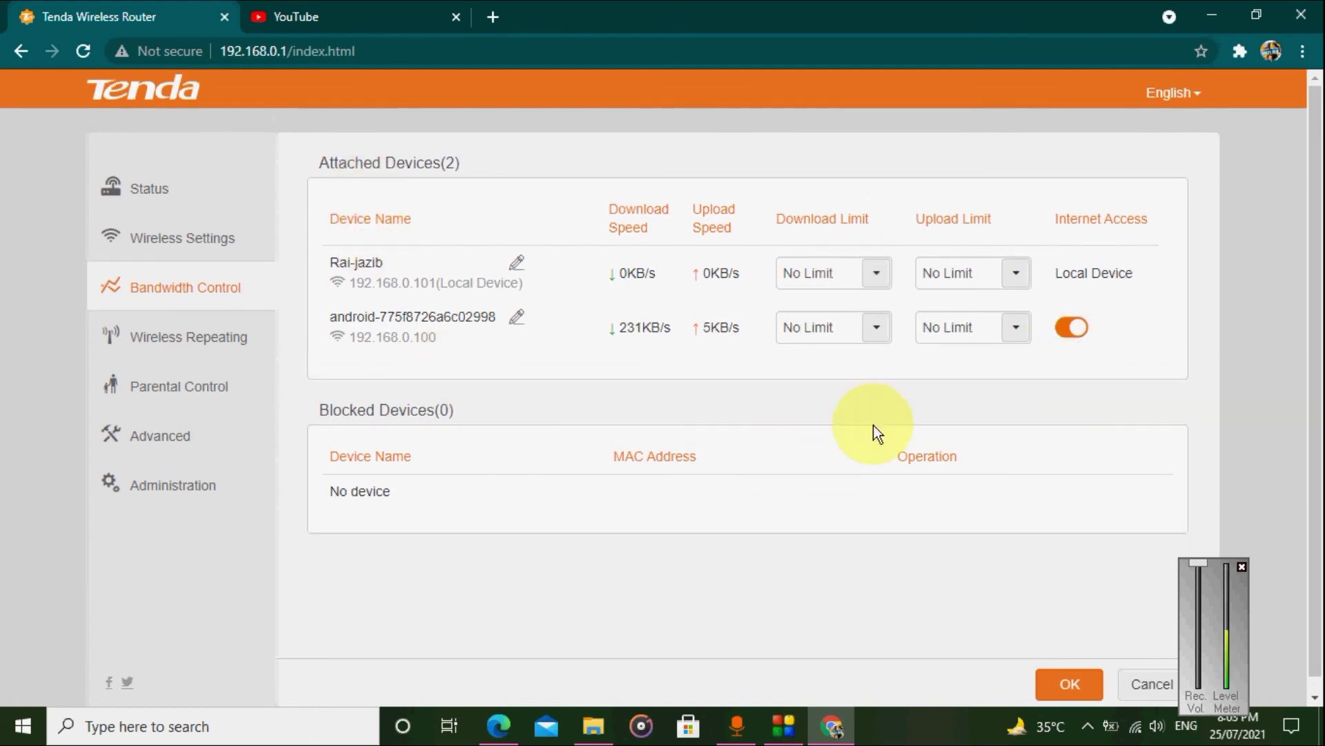
- Block the Android device by switching off its internet access, save the change, and highlight its name and MAC address under Blocked Devices
left_click(1072, 330)
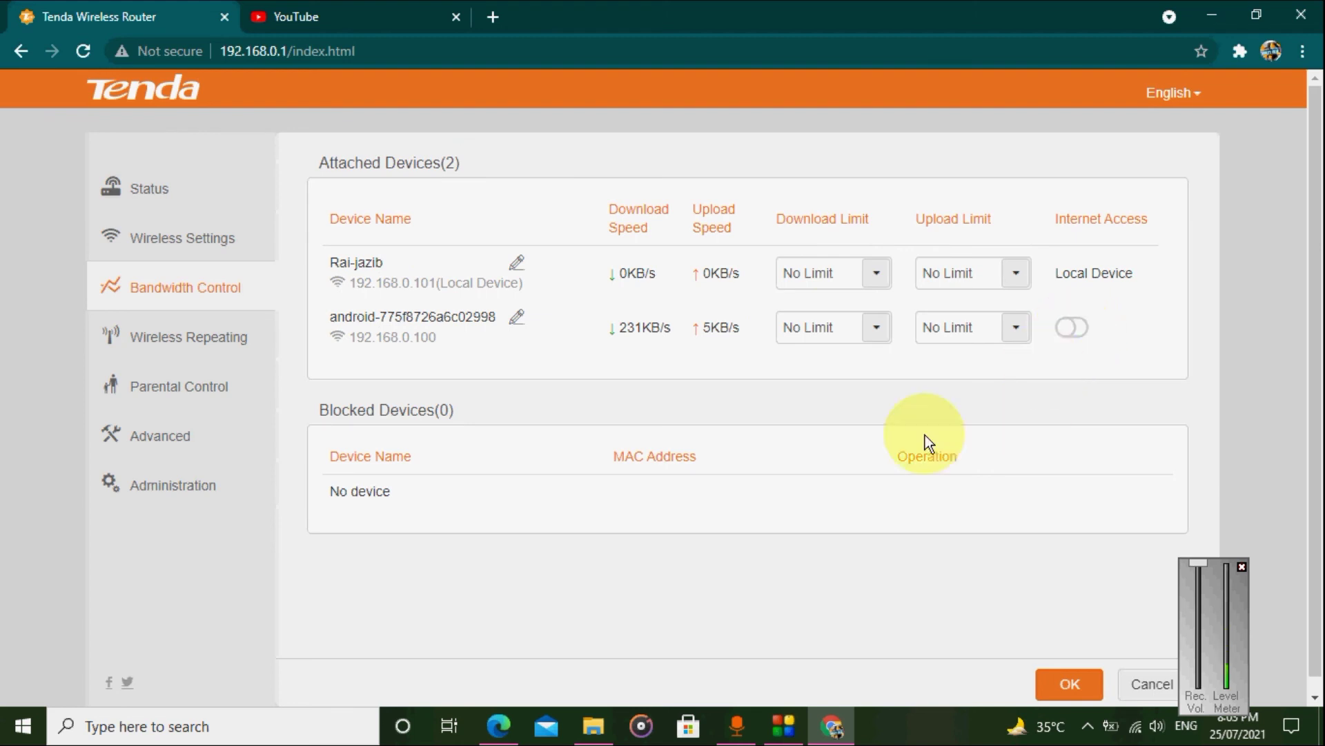
left_click(1056, 680)
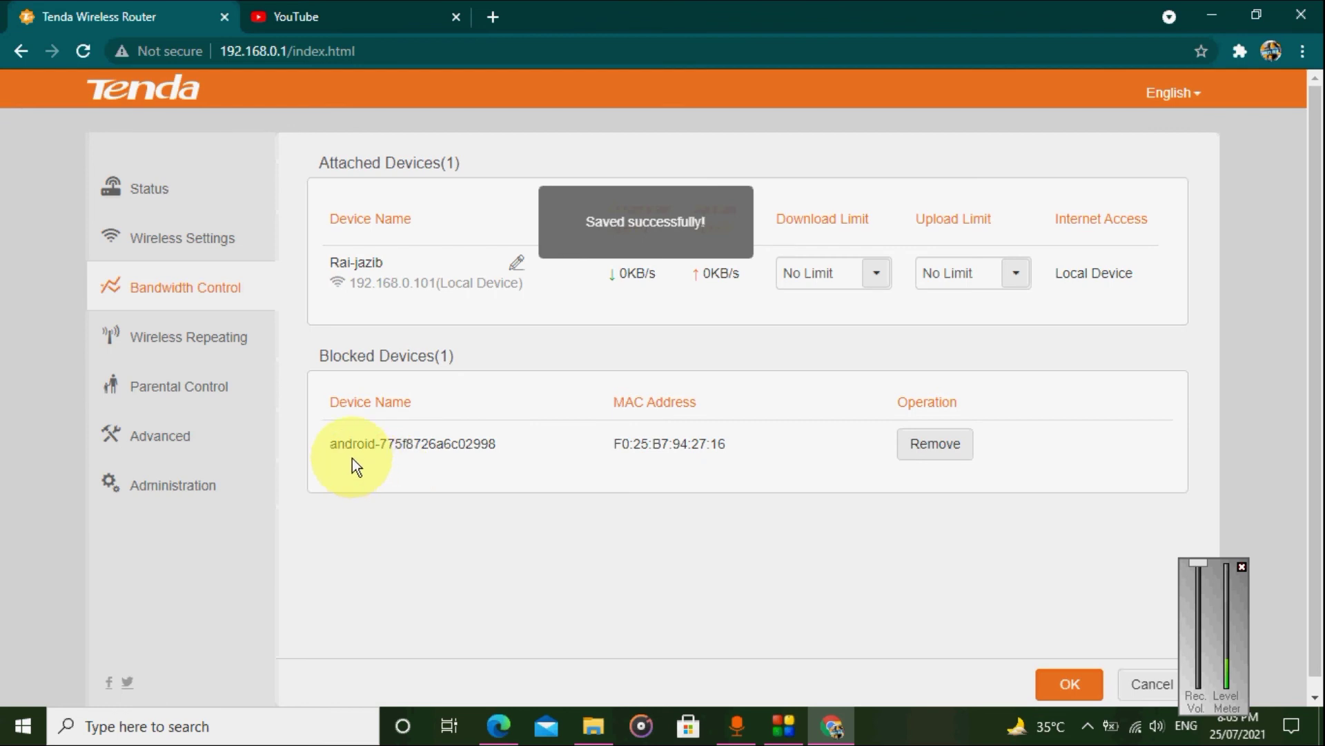
left_click_drag(330, 446, 753, 450)
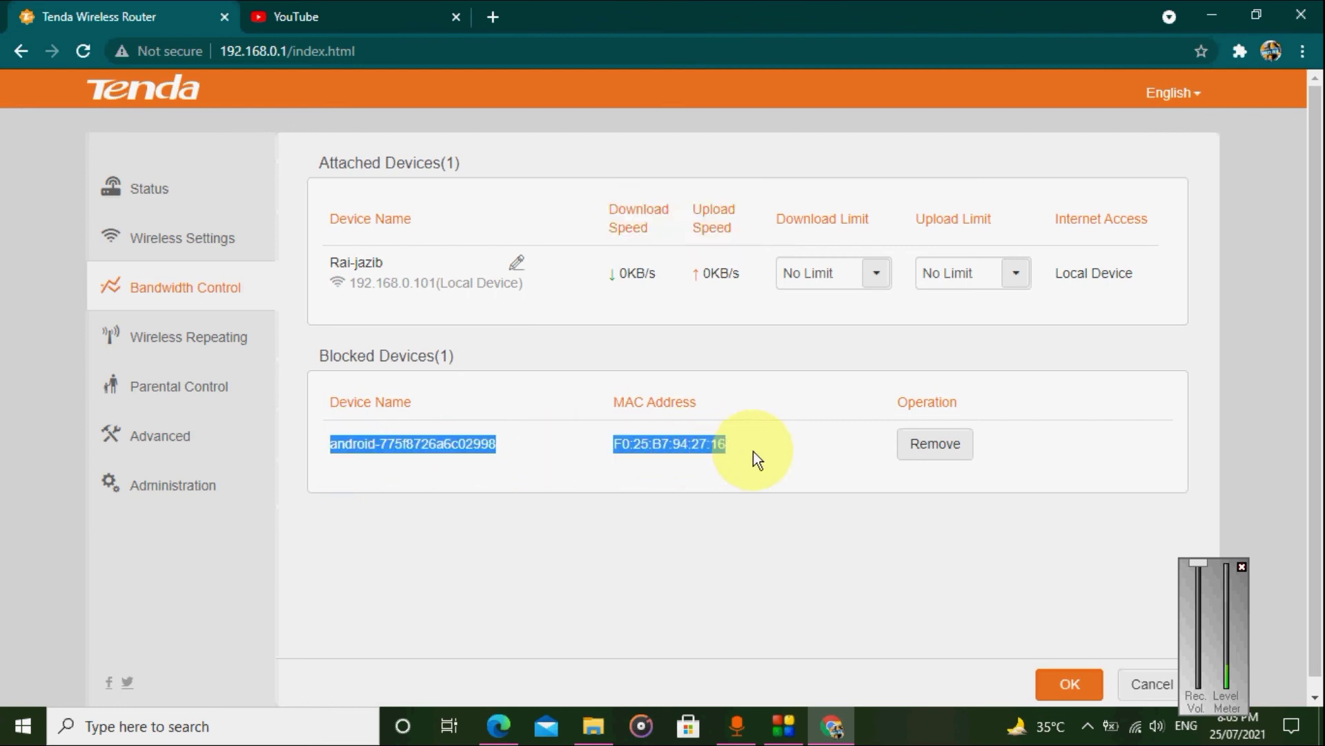
- Remove the Android device from the Blocked Devices list and save the change
left_click(943, 452)
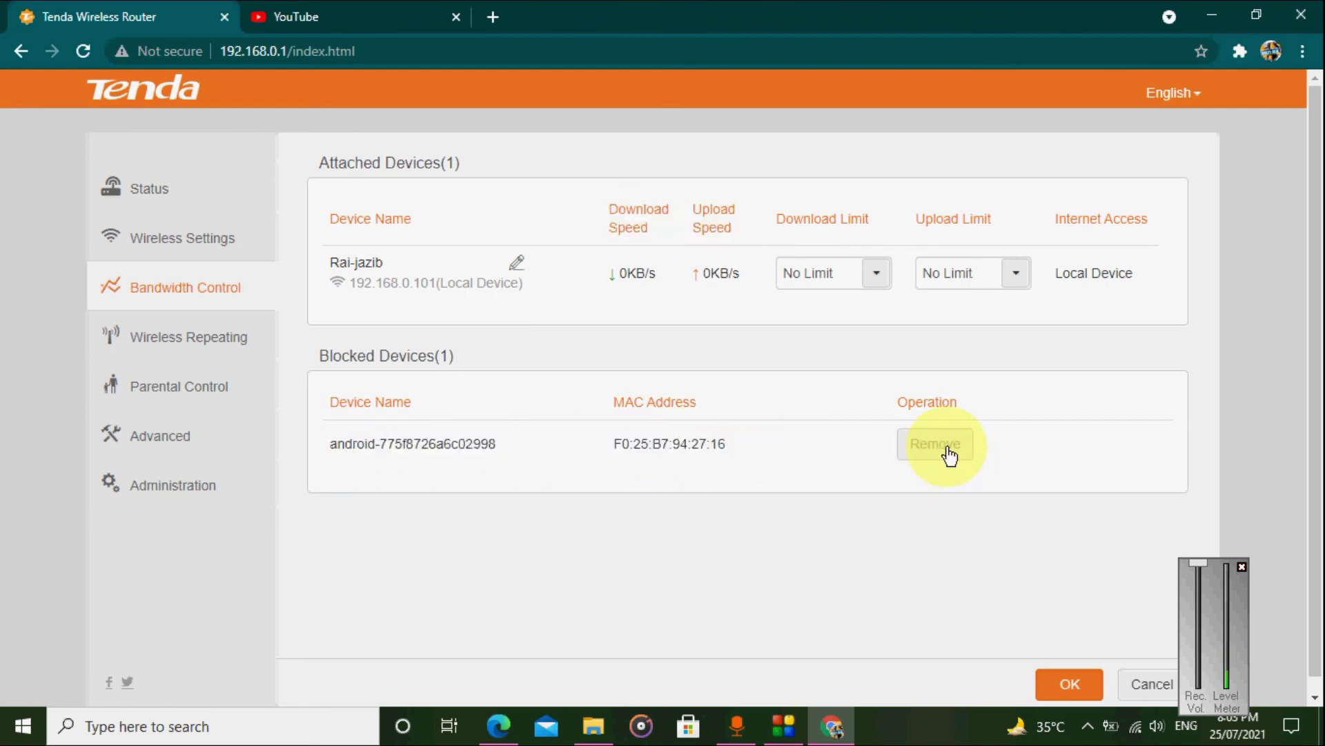
left_click(949, 452)
left_click(1072, 686)
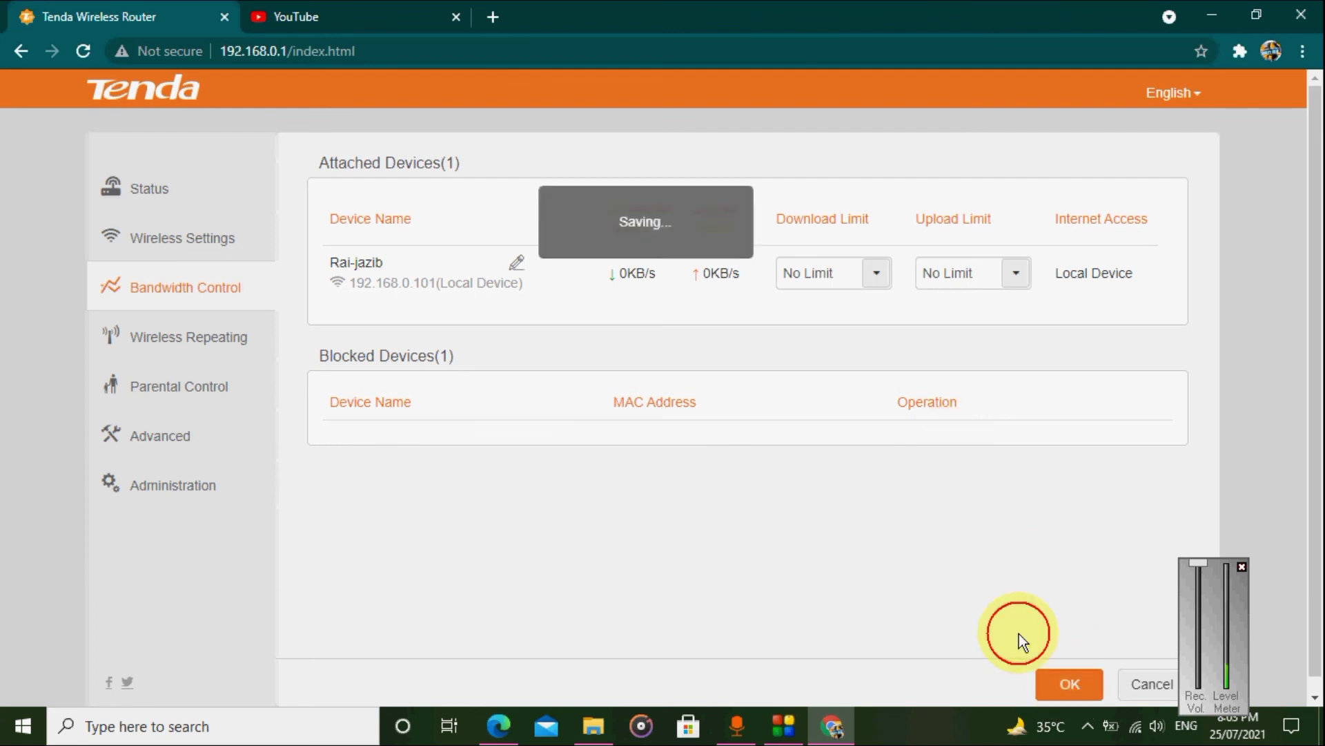